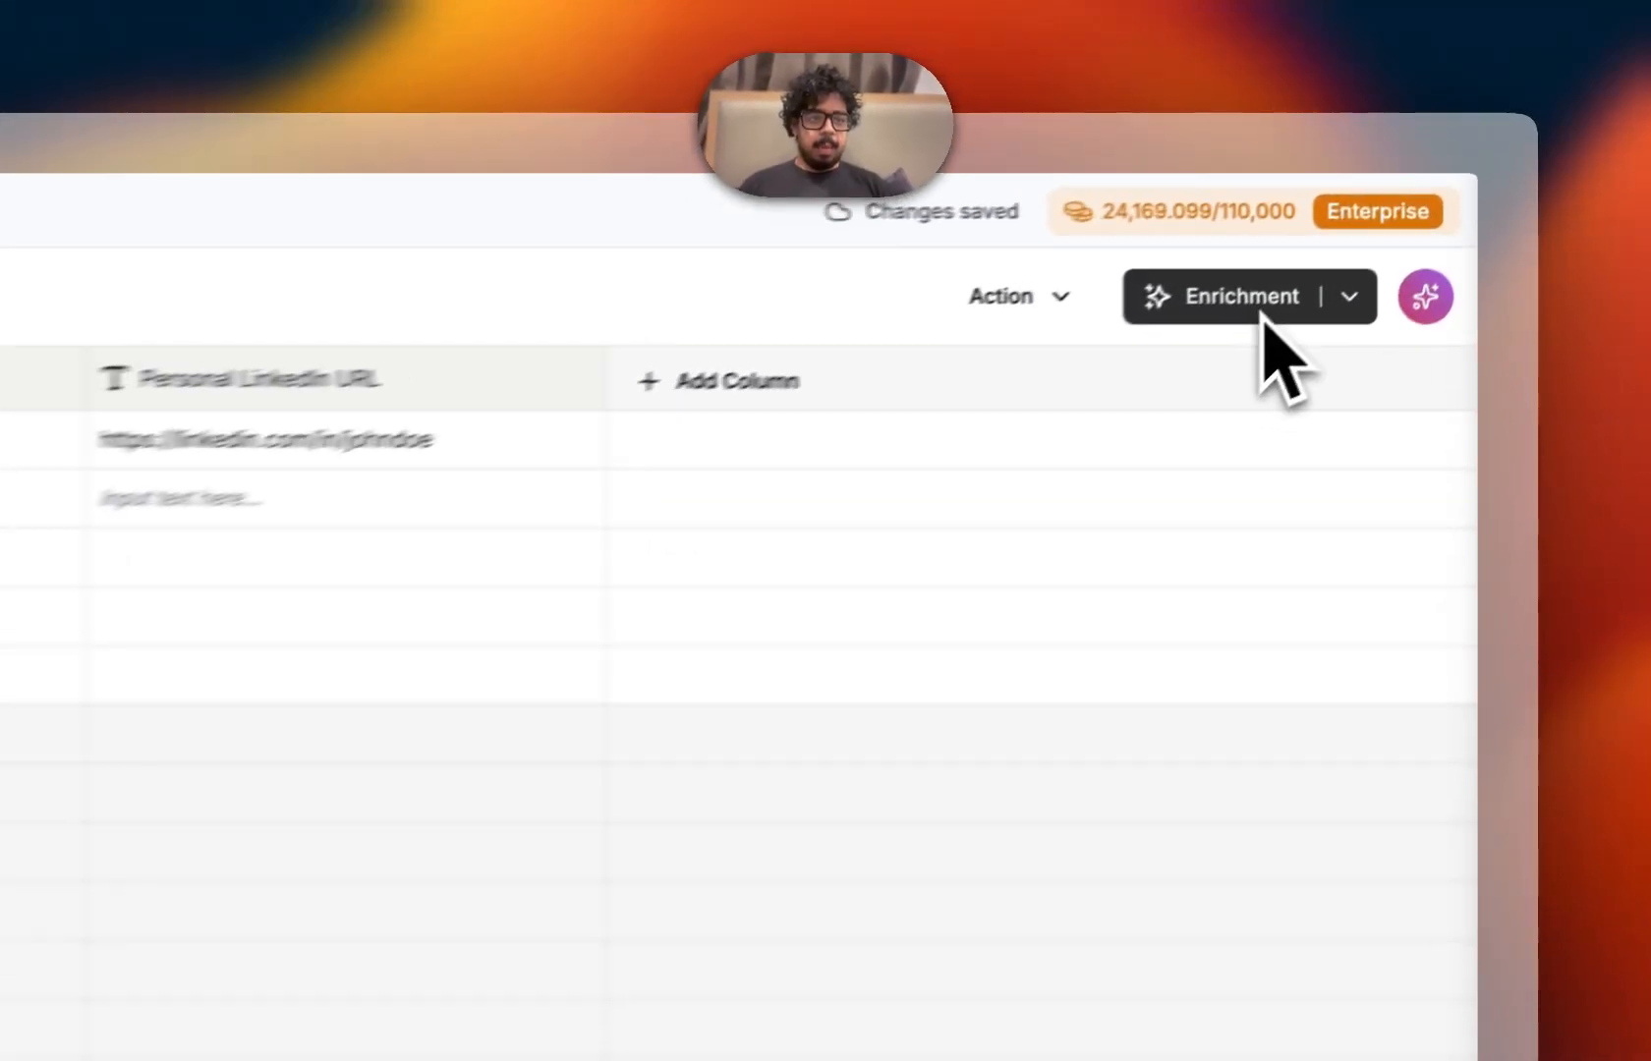
Search the enrichments for "bita" and add BitAgent as a new column after Personal LinkedIn URL
click(1263, 320)
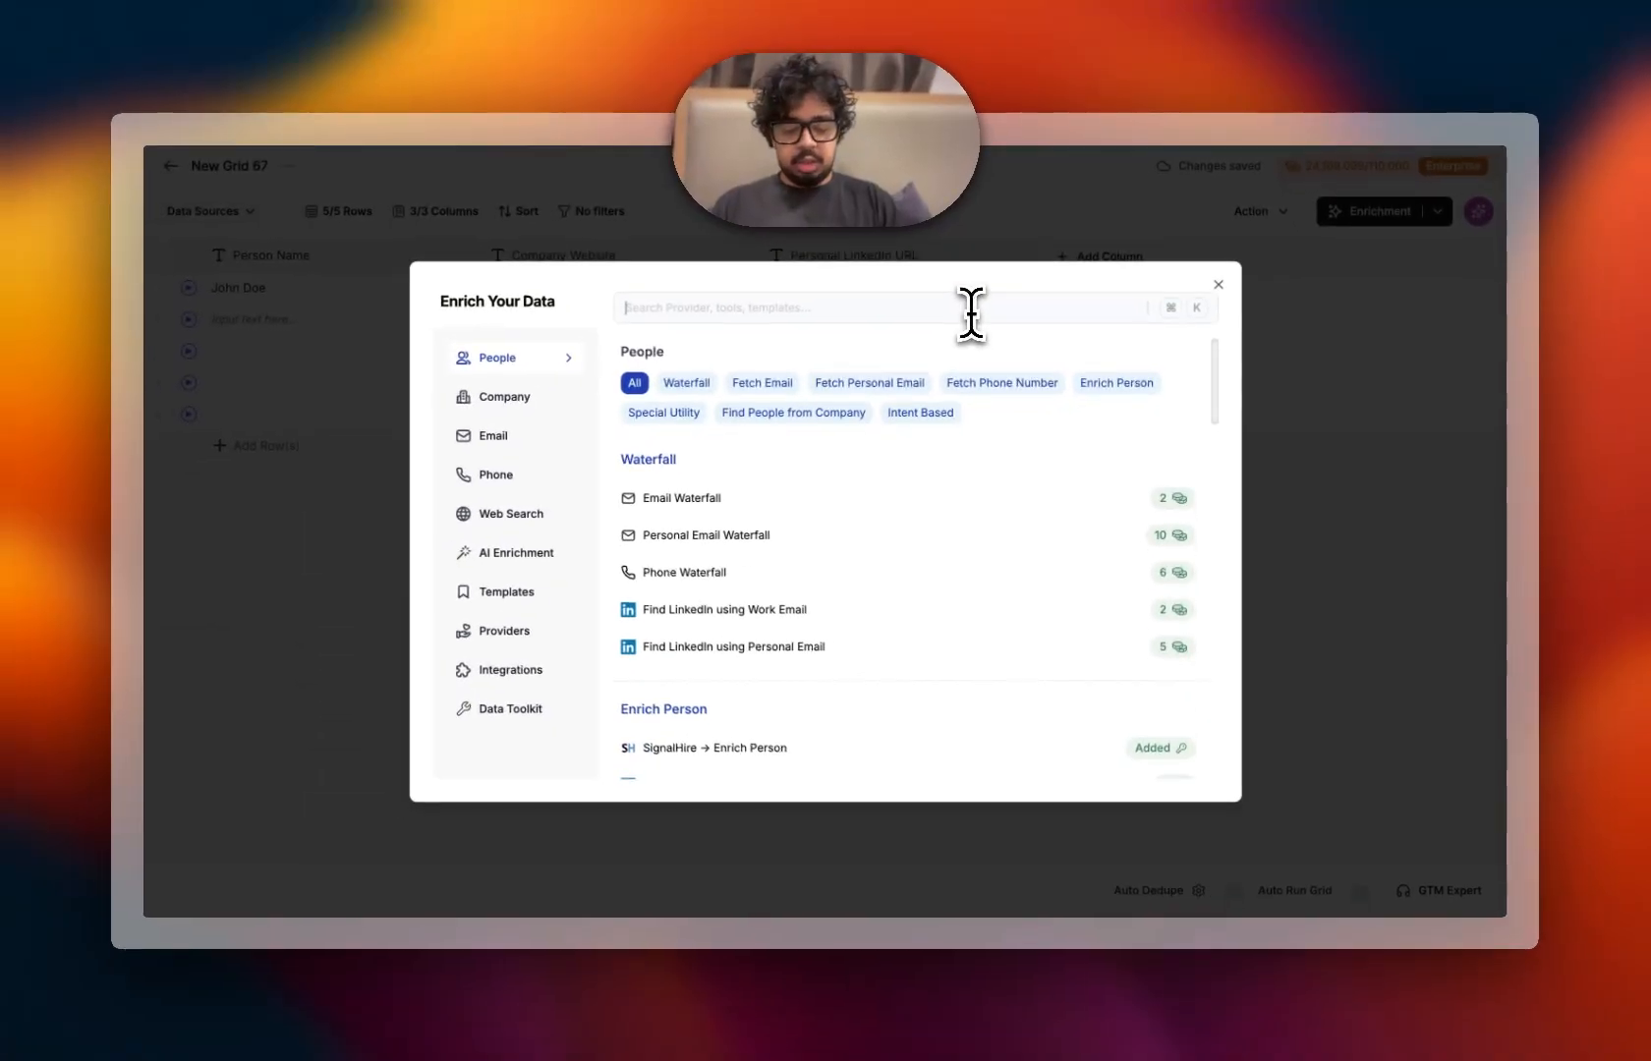
text(bita)
click(902, 402)
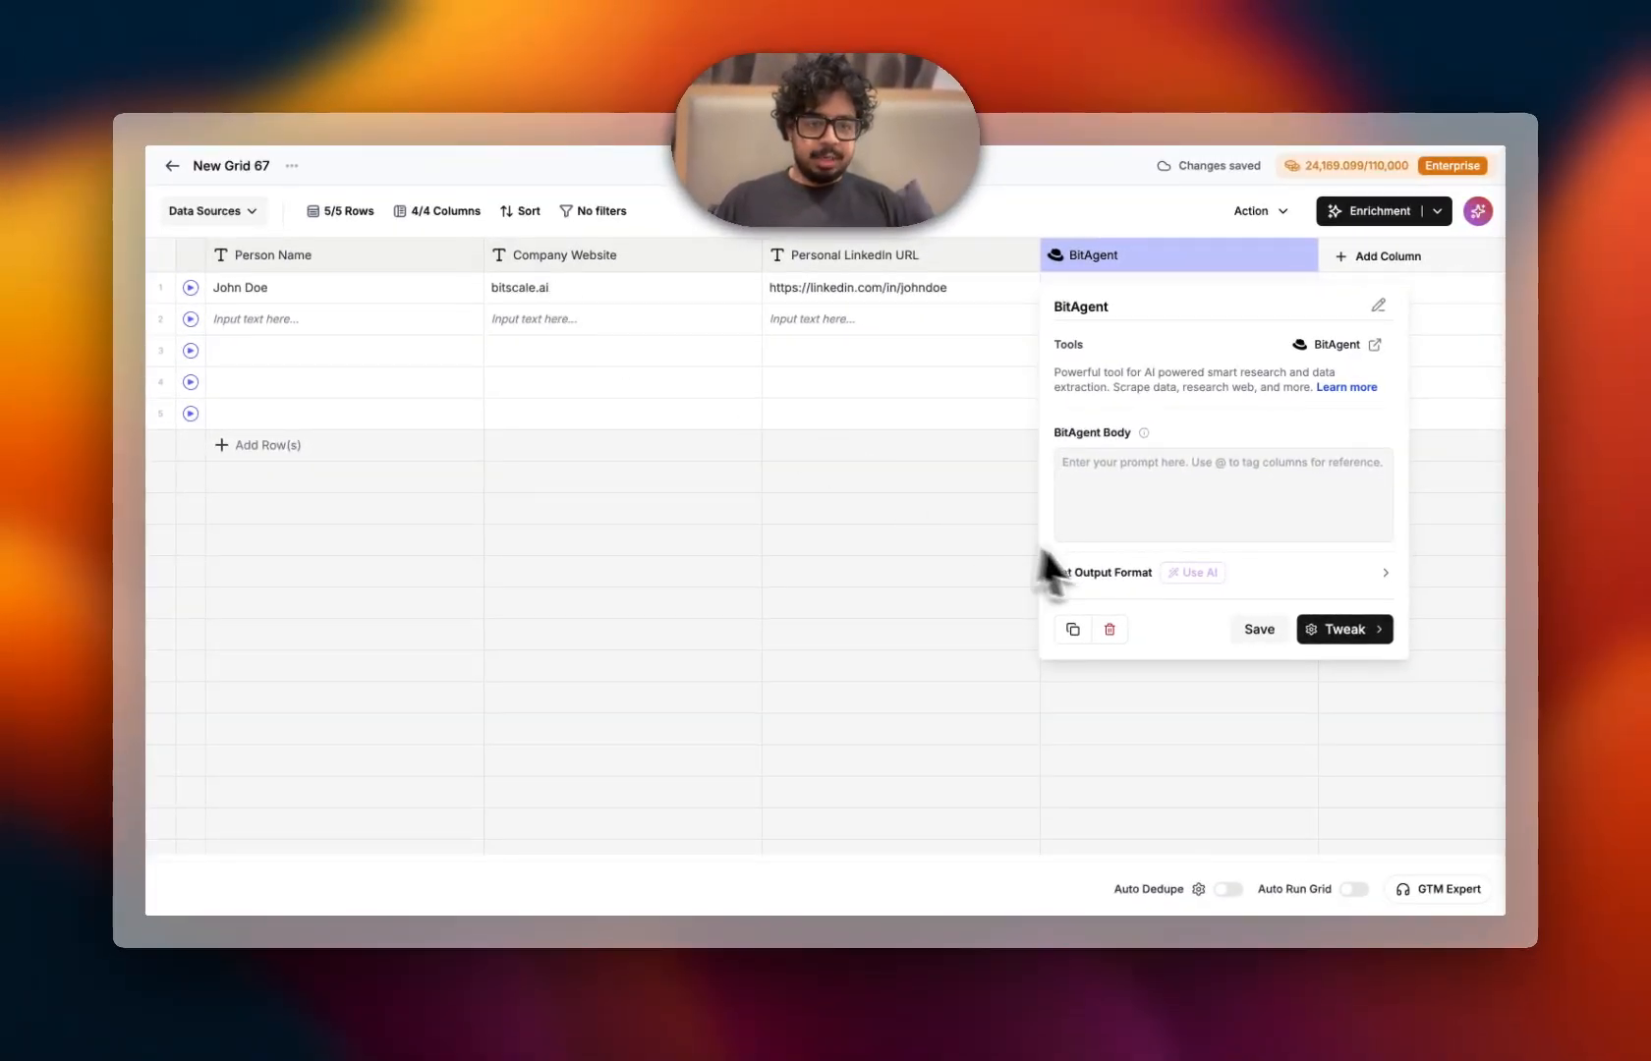
click(1123, 466)
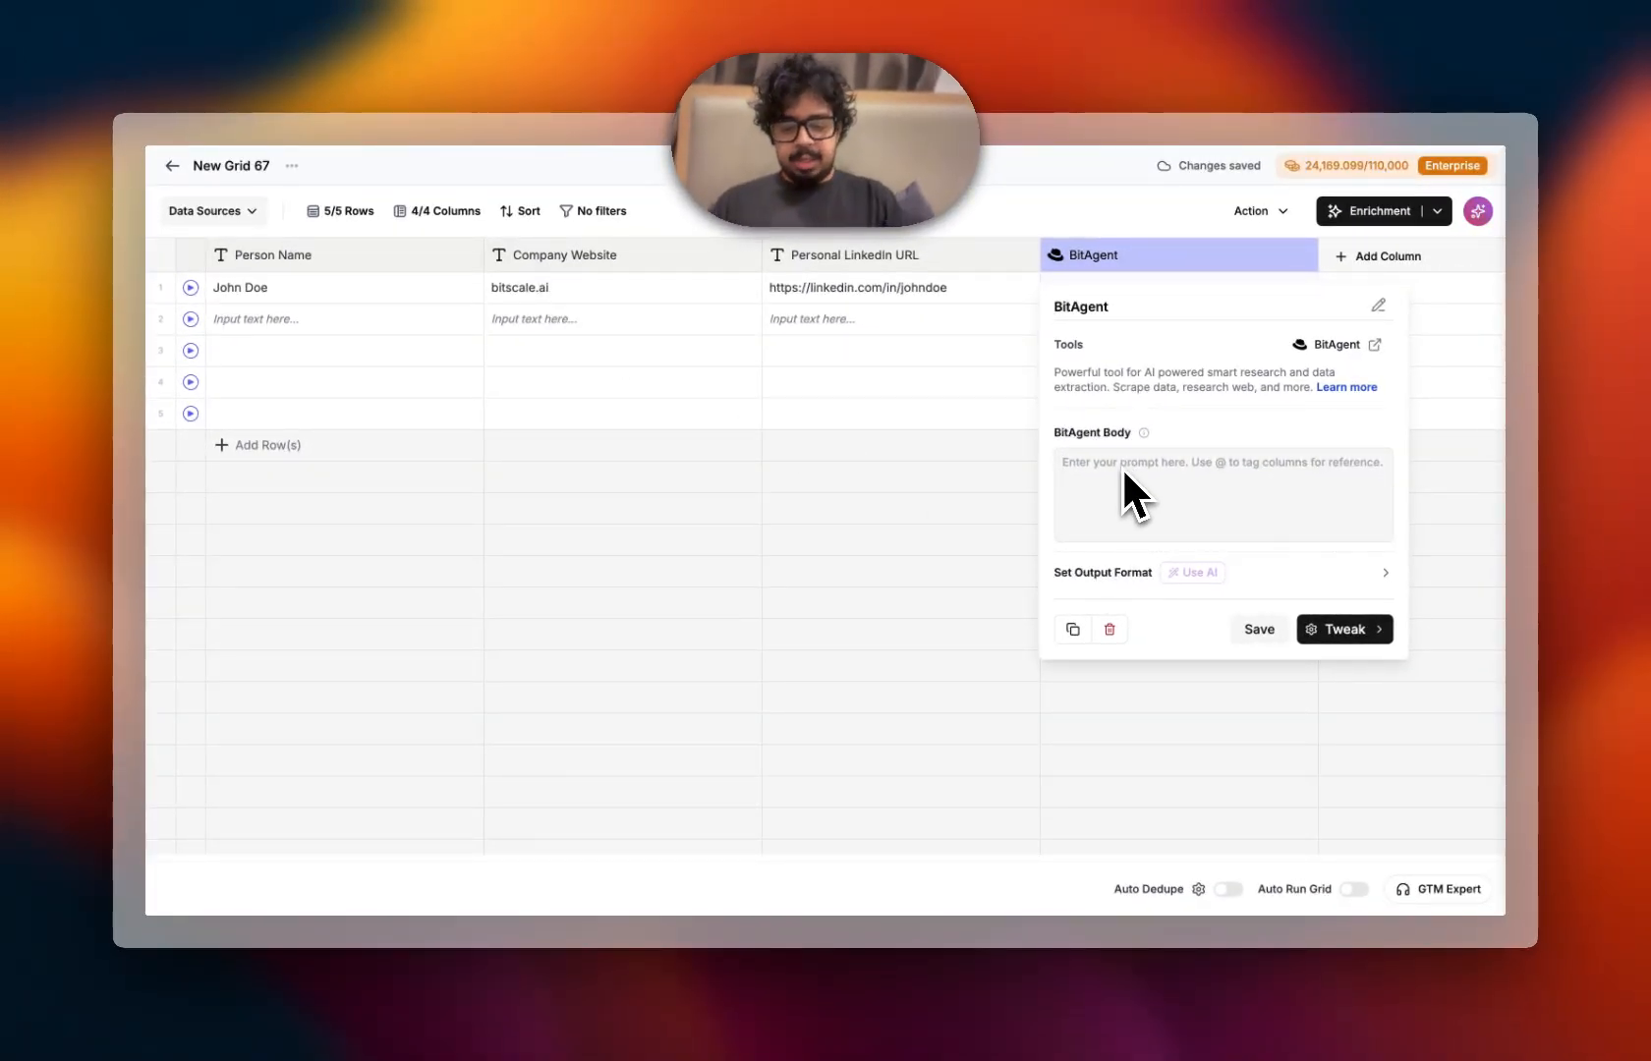
text(go th)
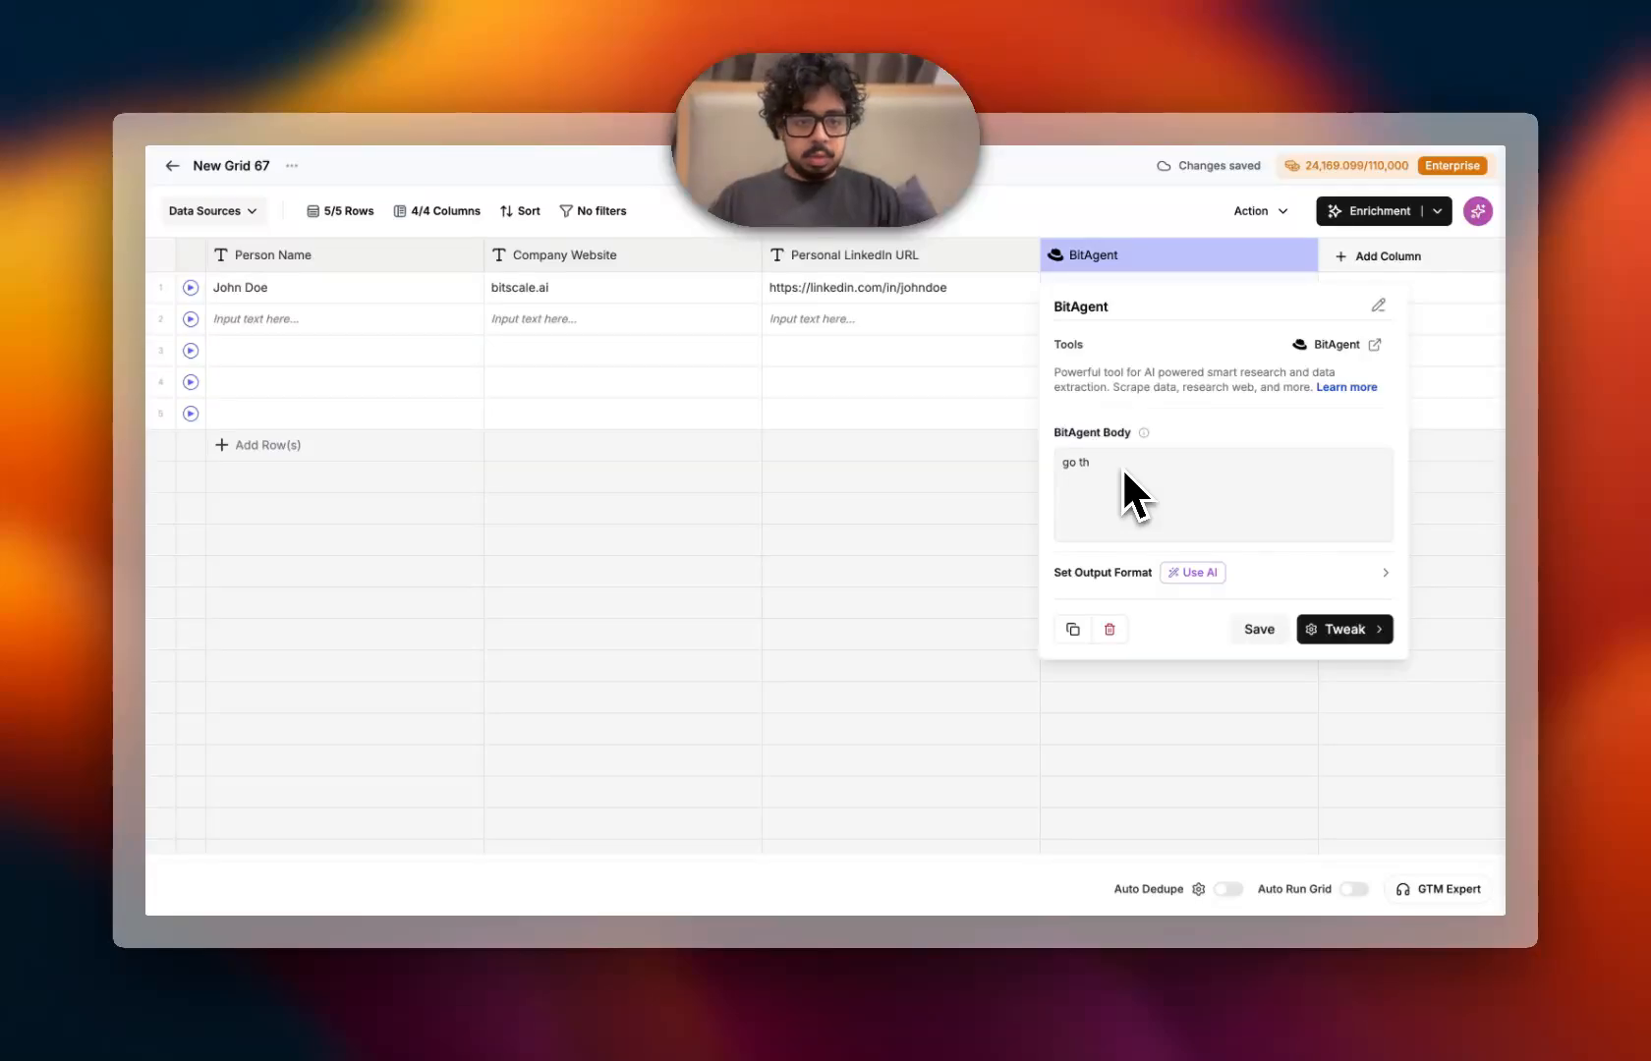
text(rough @)
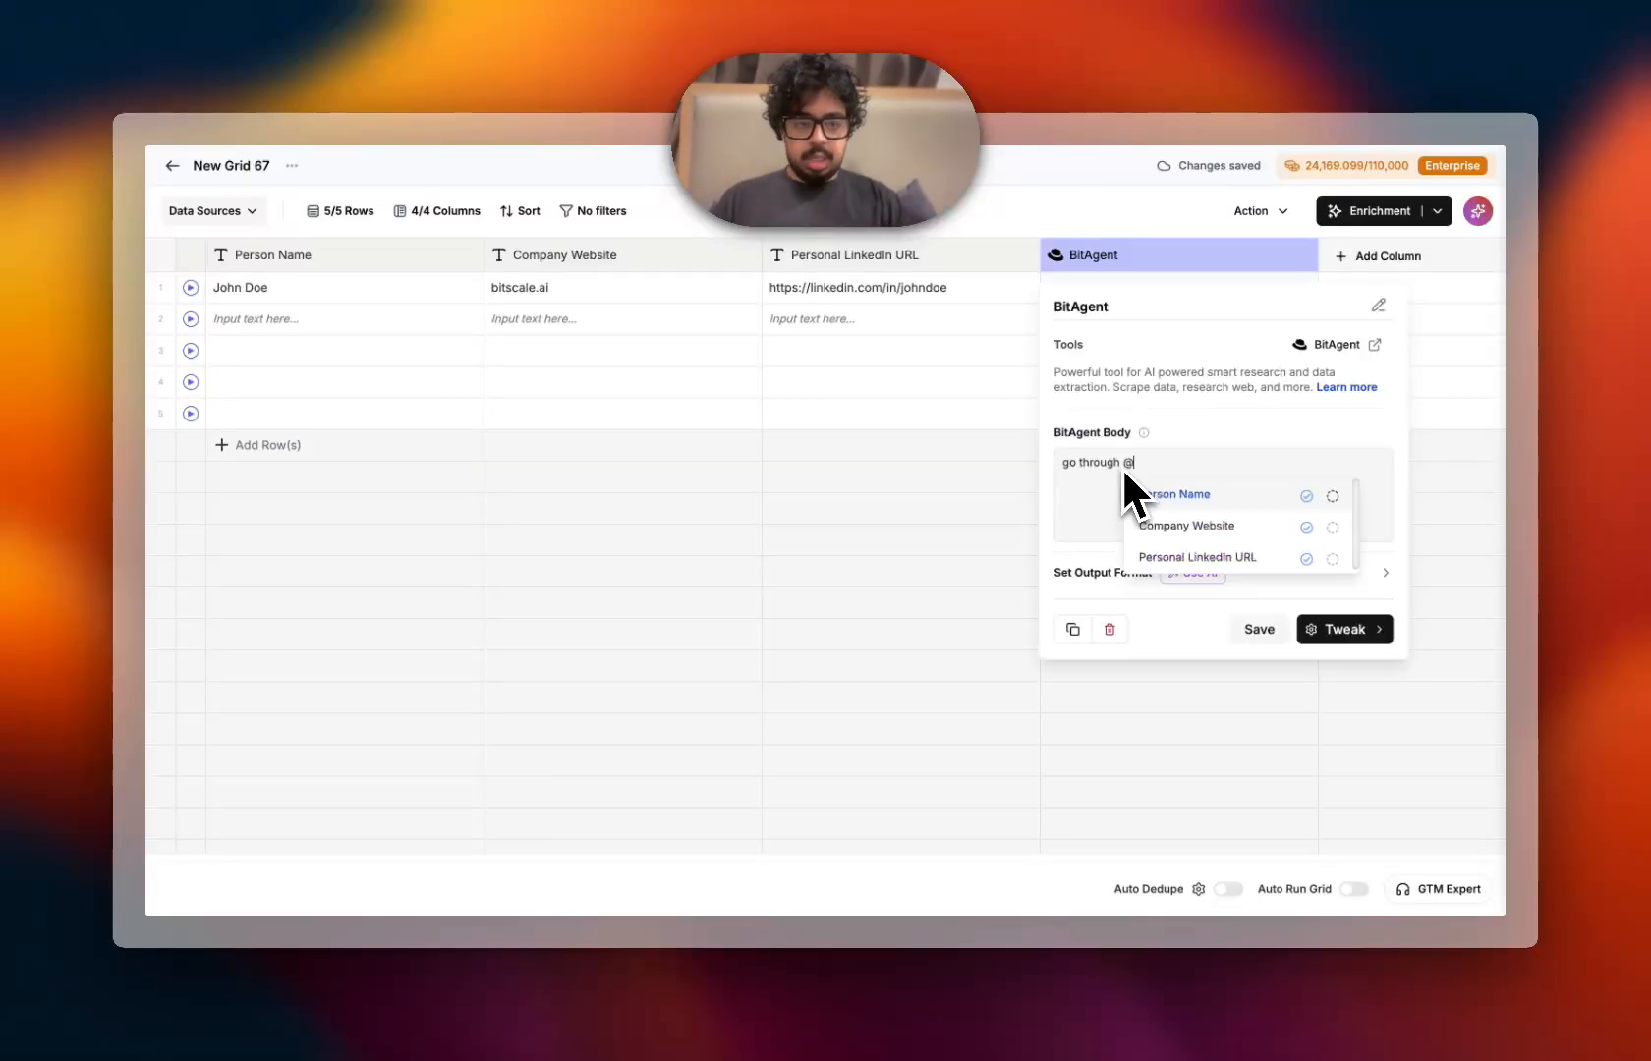
click(1310, 531)
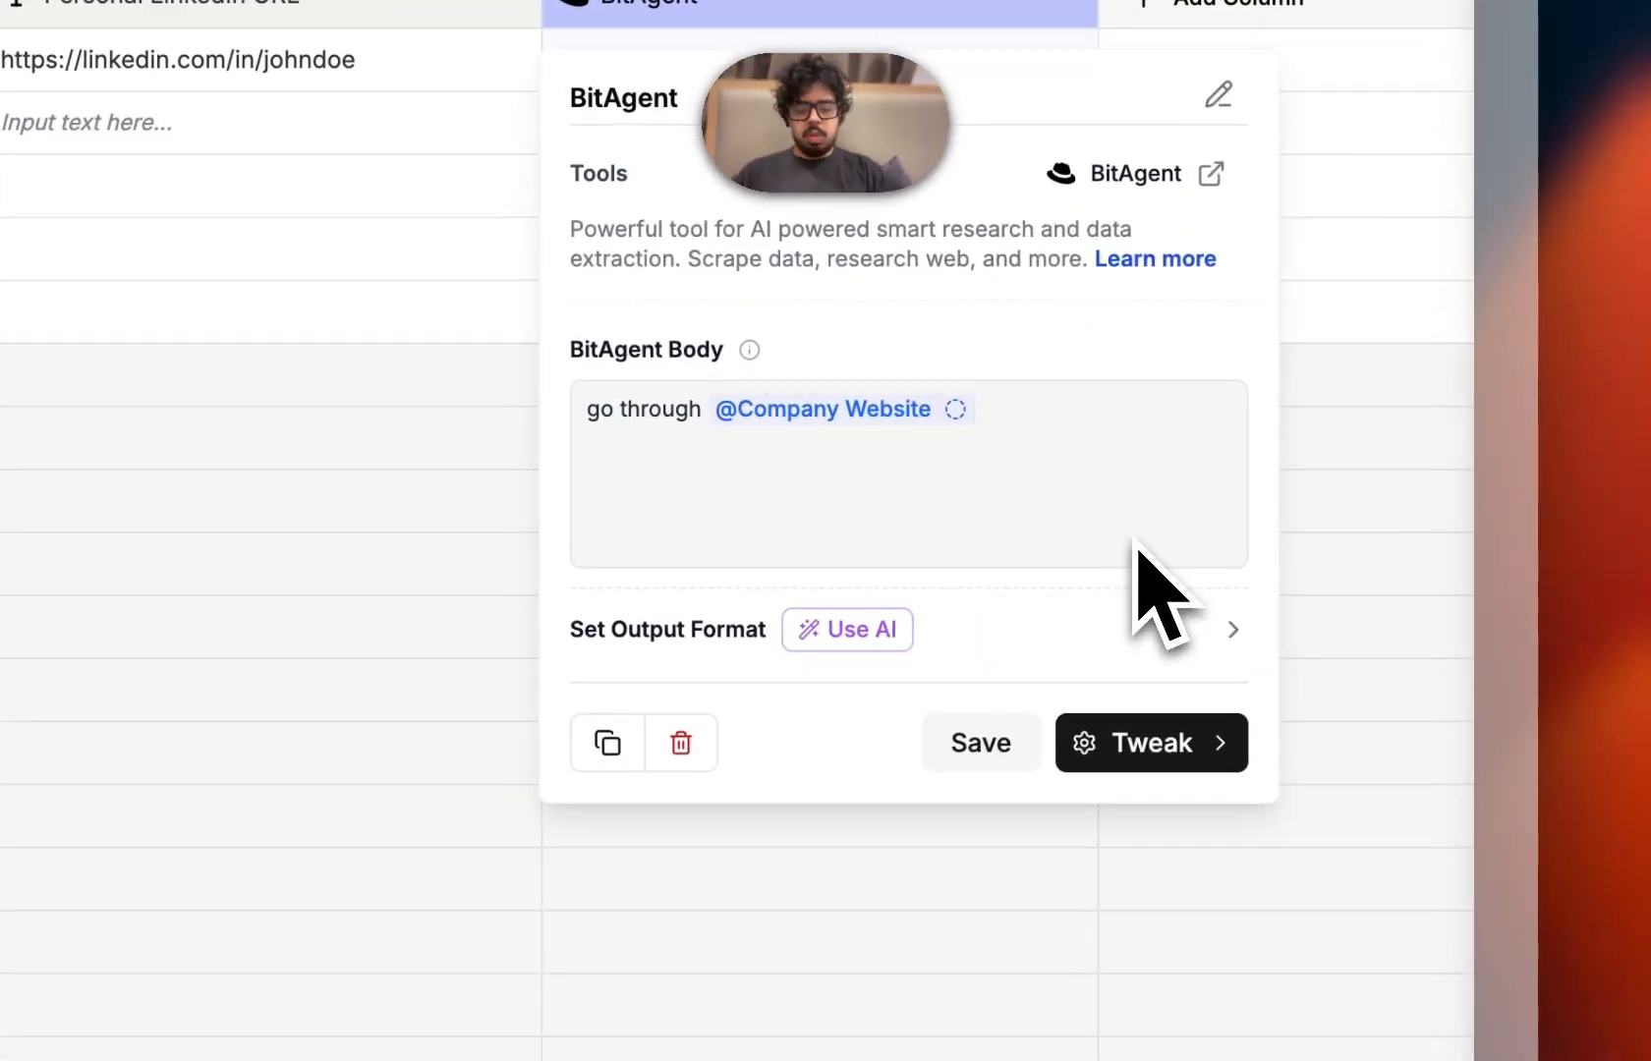
text(and find t)
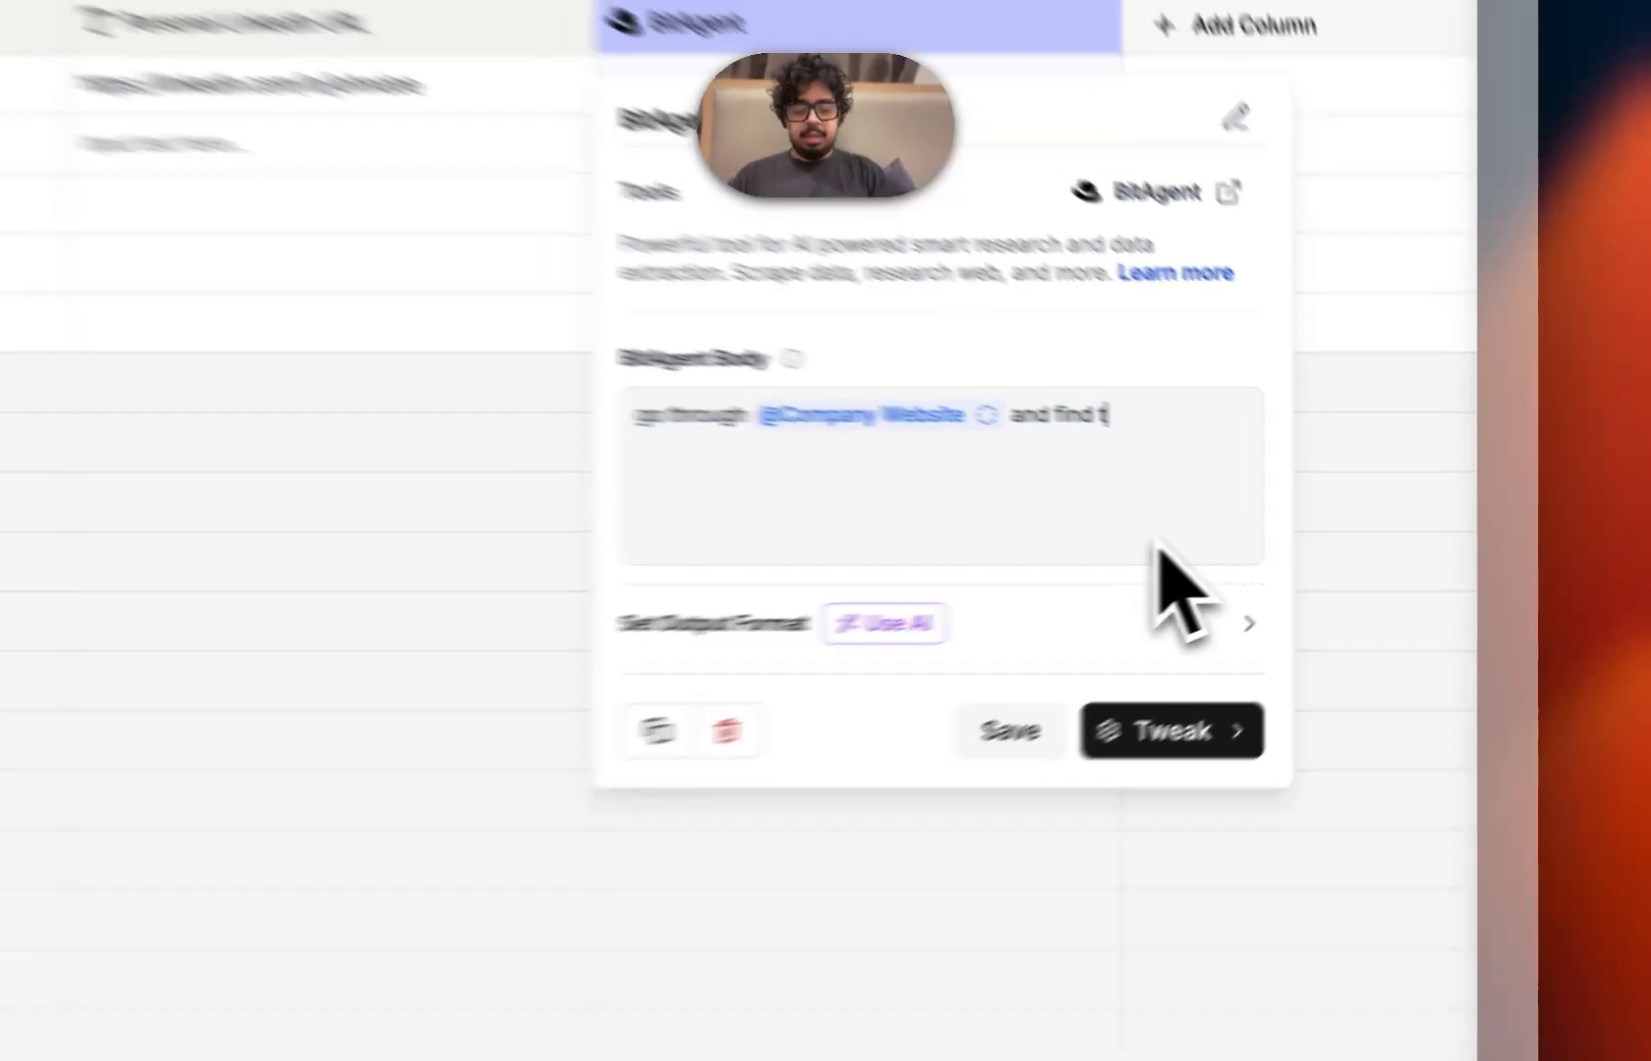
text(heir target de)
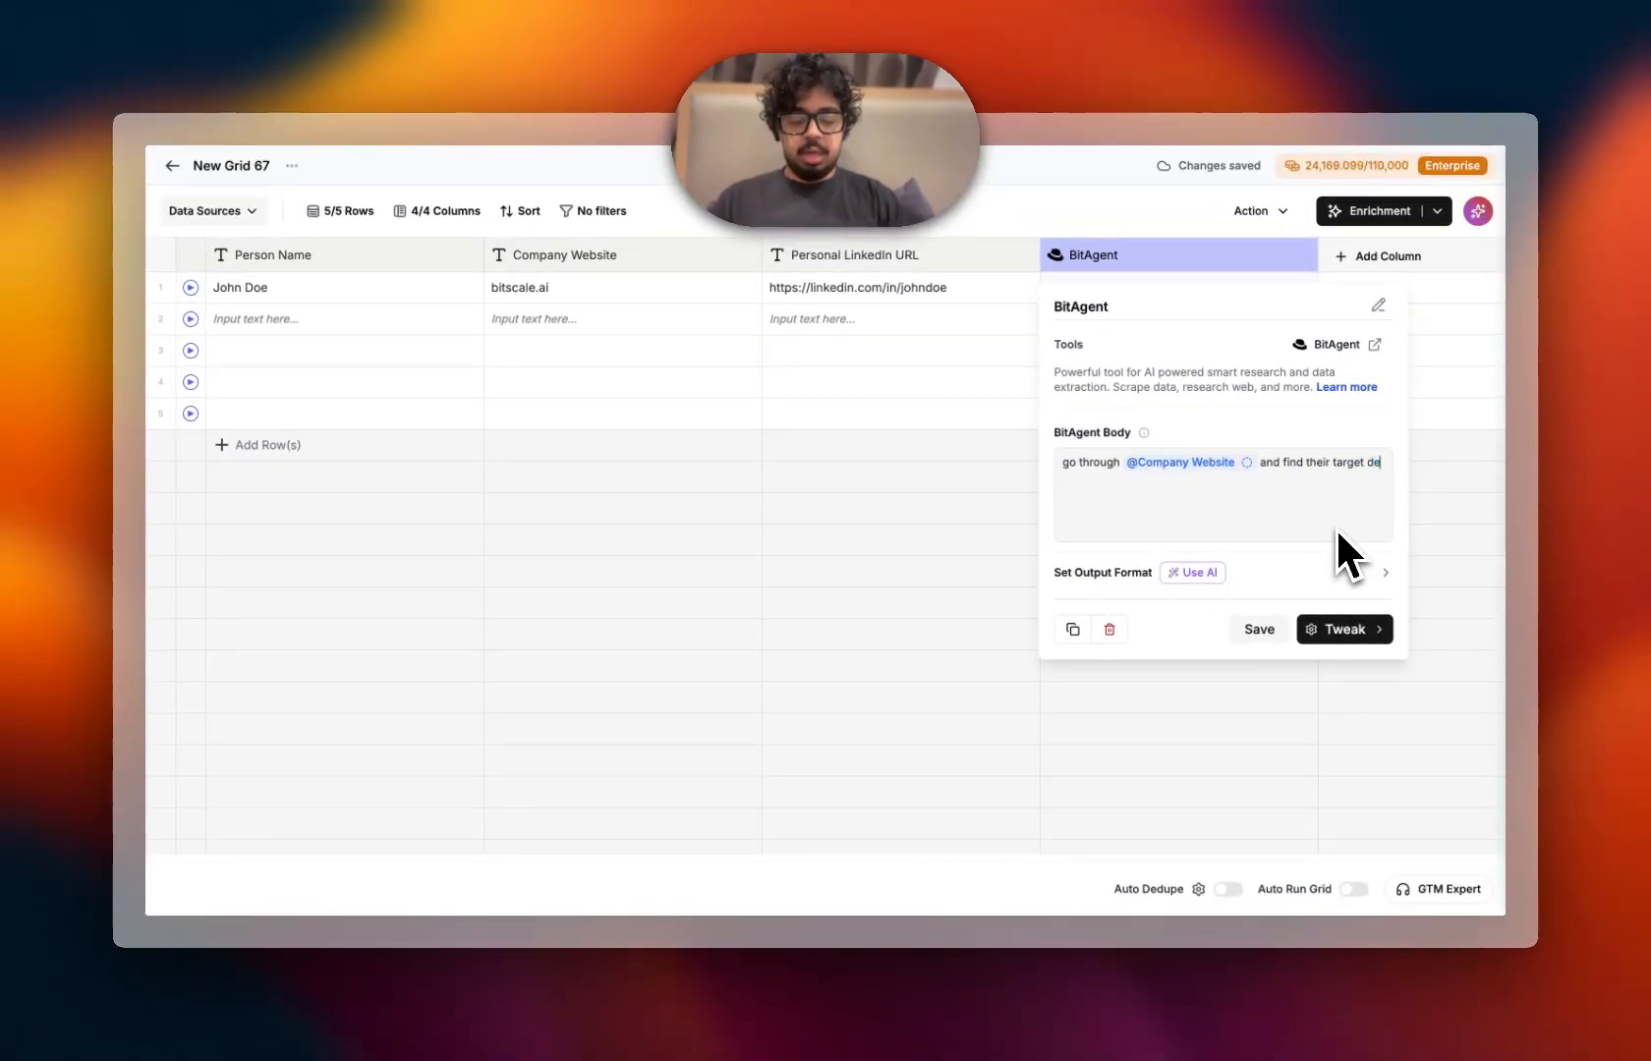
text(mogra)
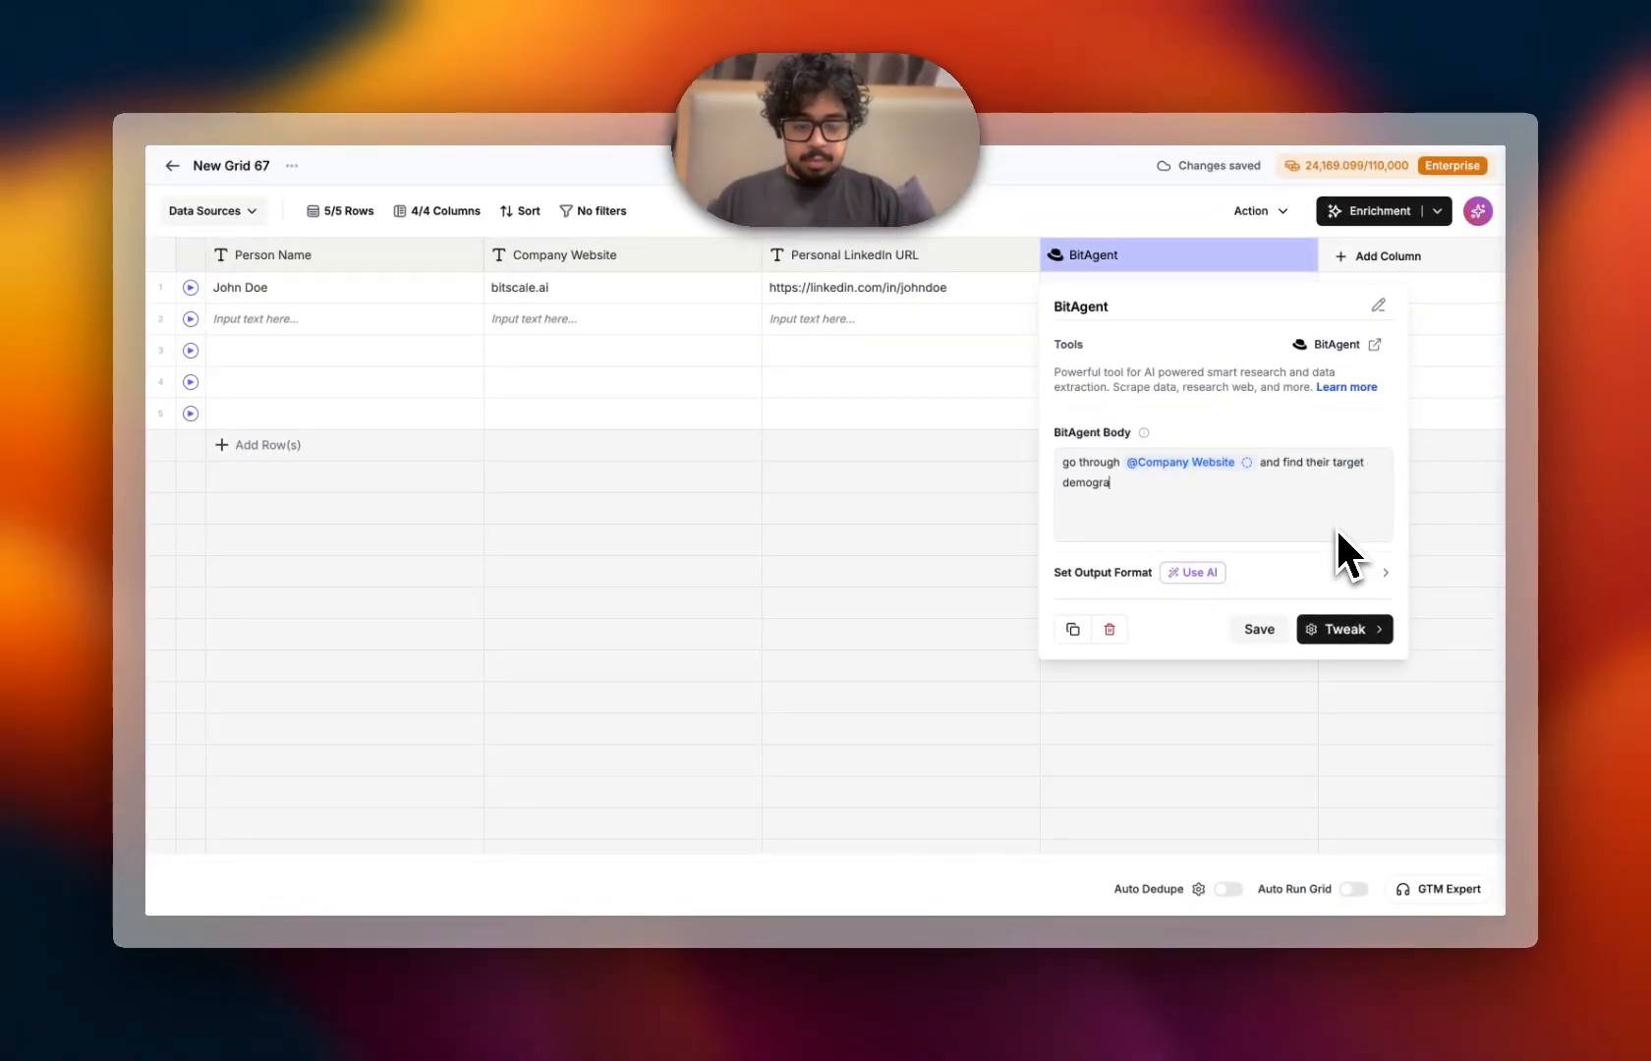
text(ph, their)
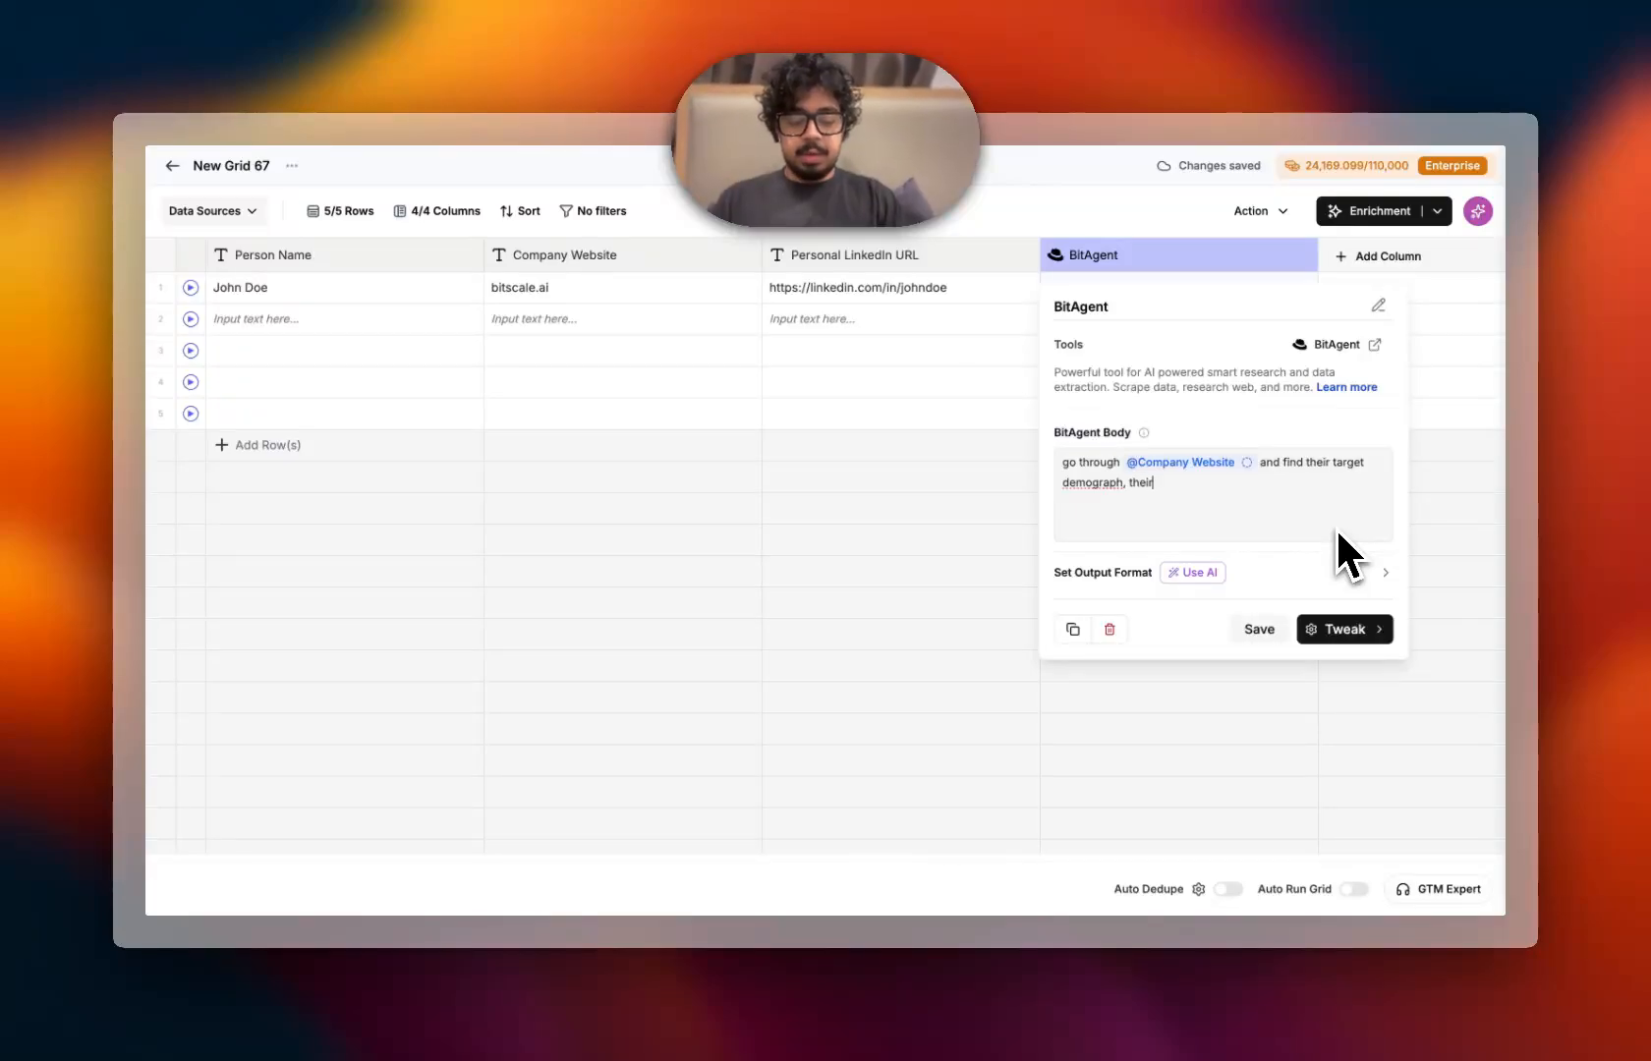
text( indu)
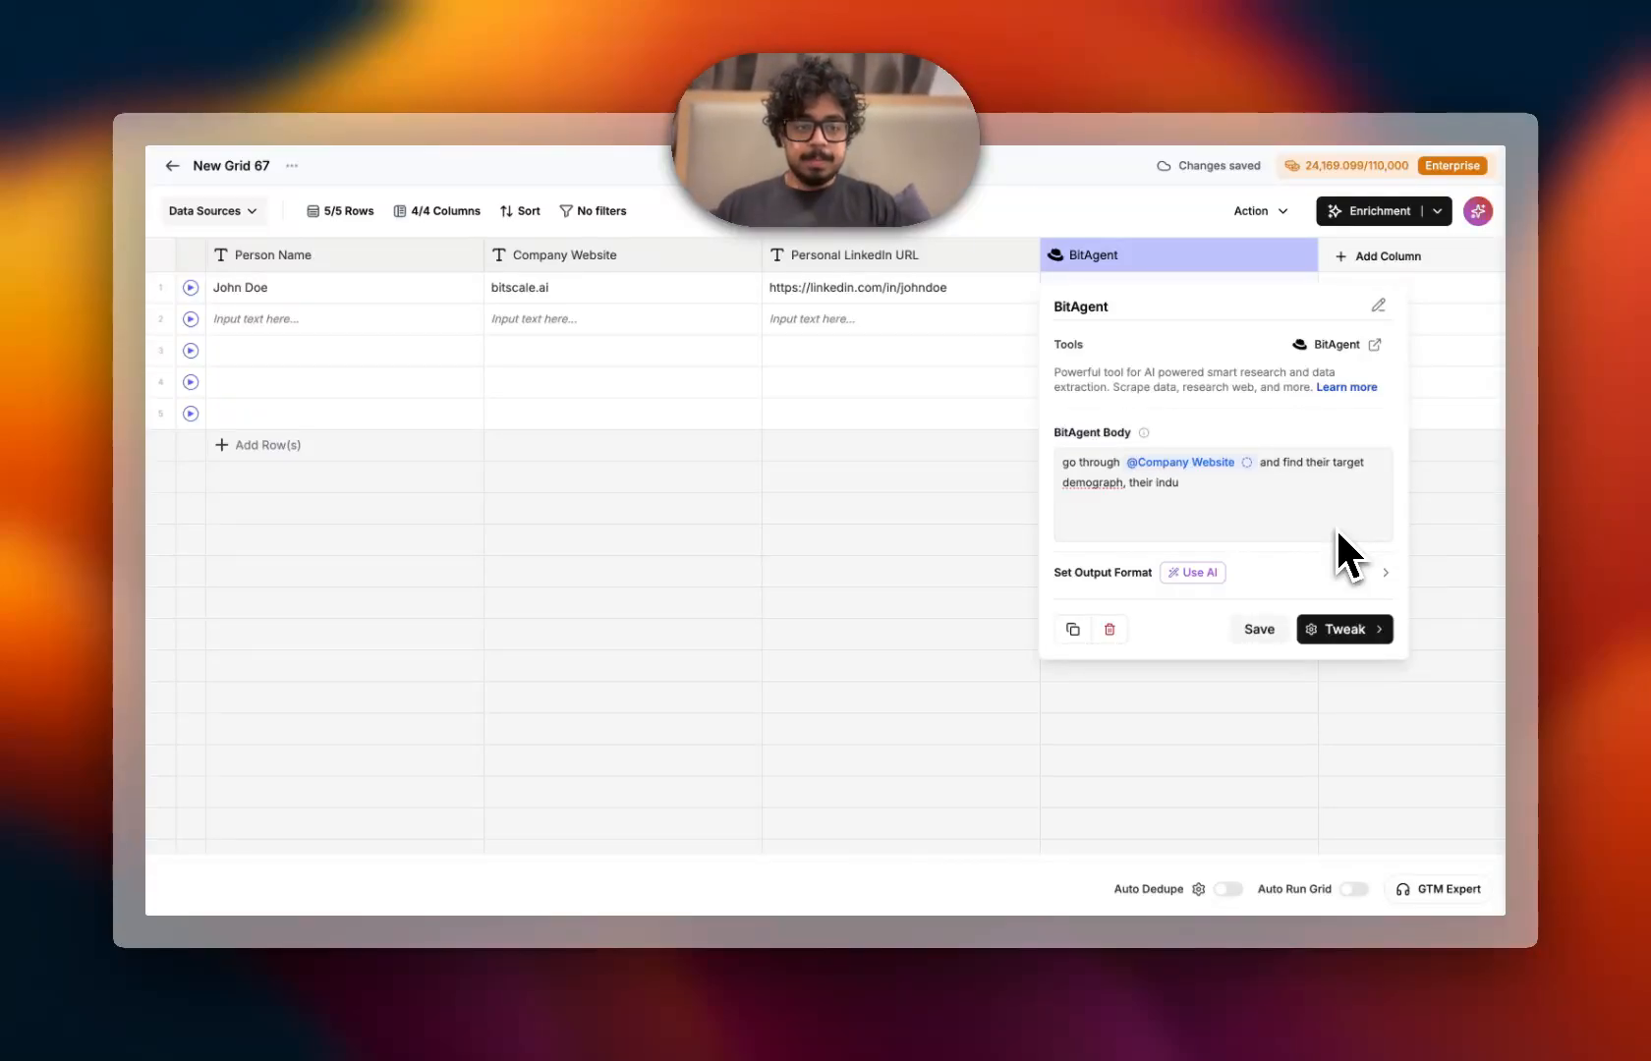
text(stry )
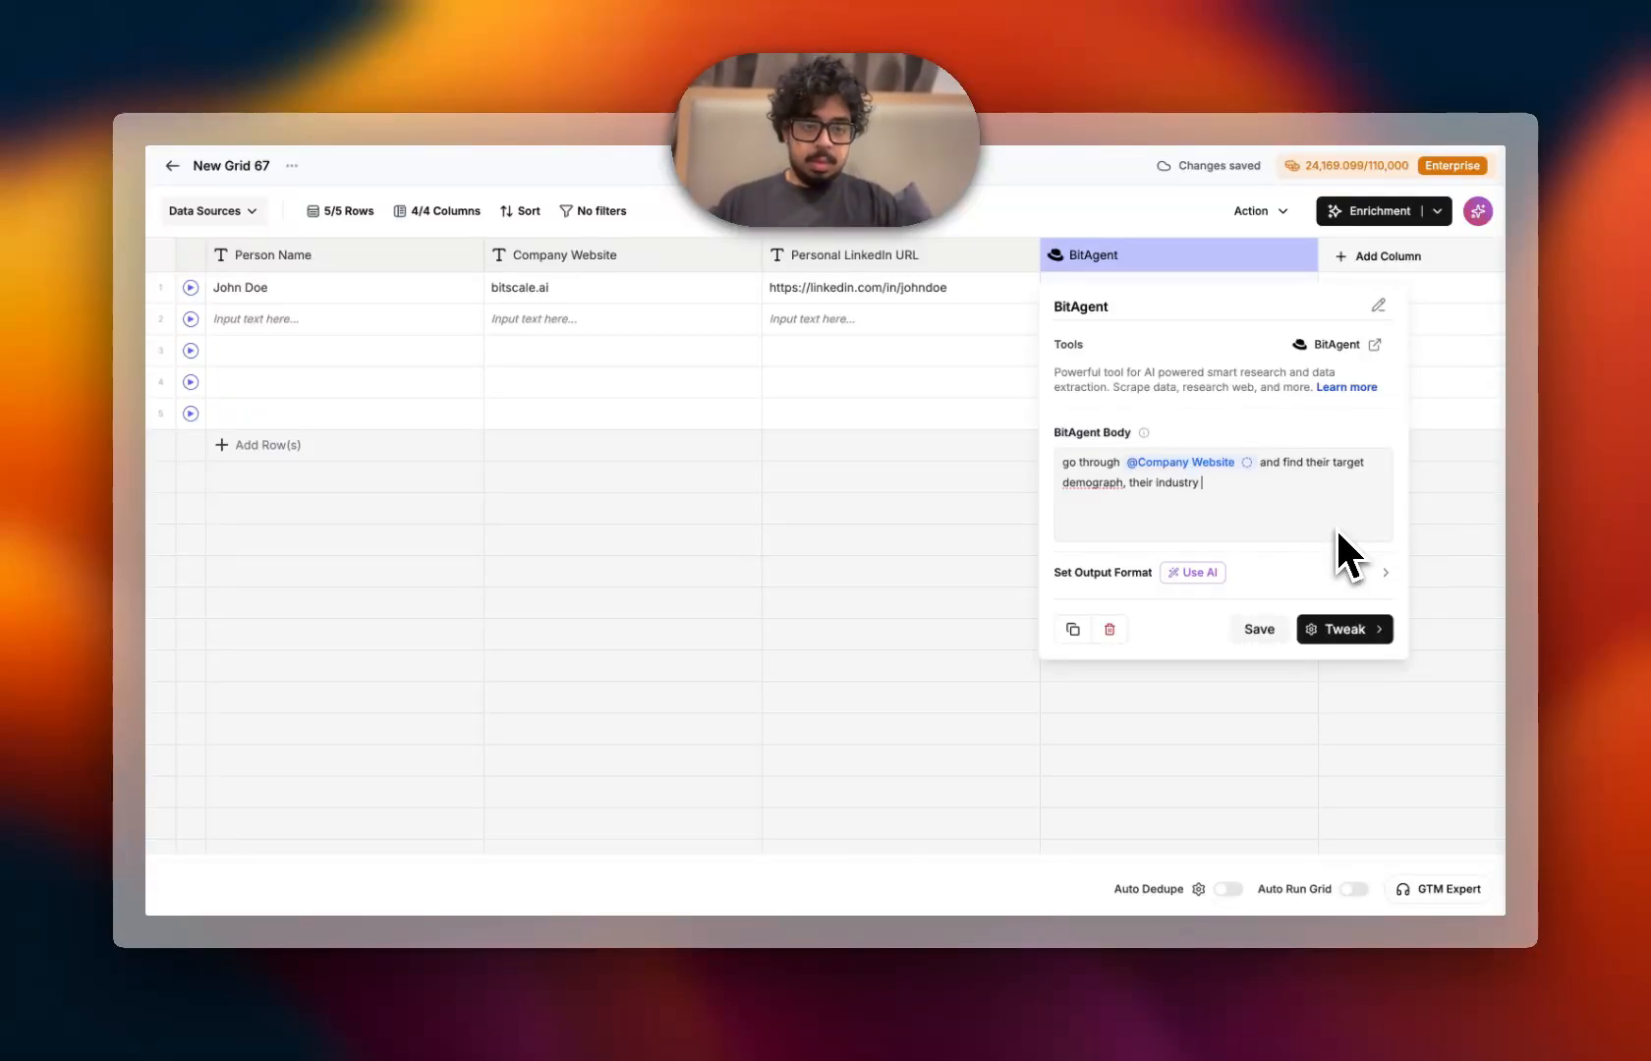
text(and their cus)
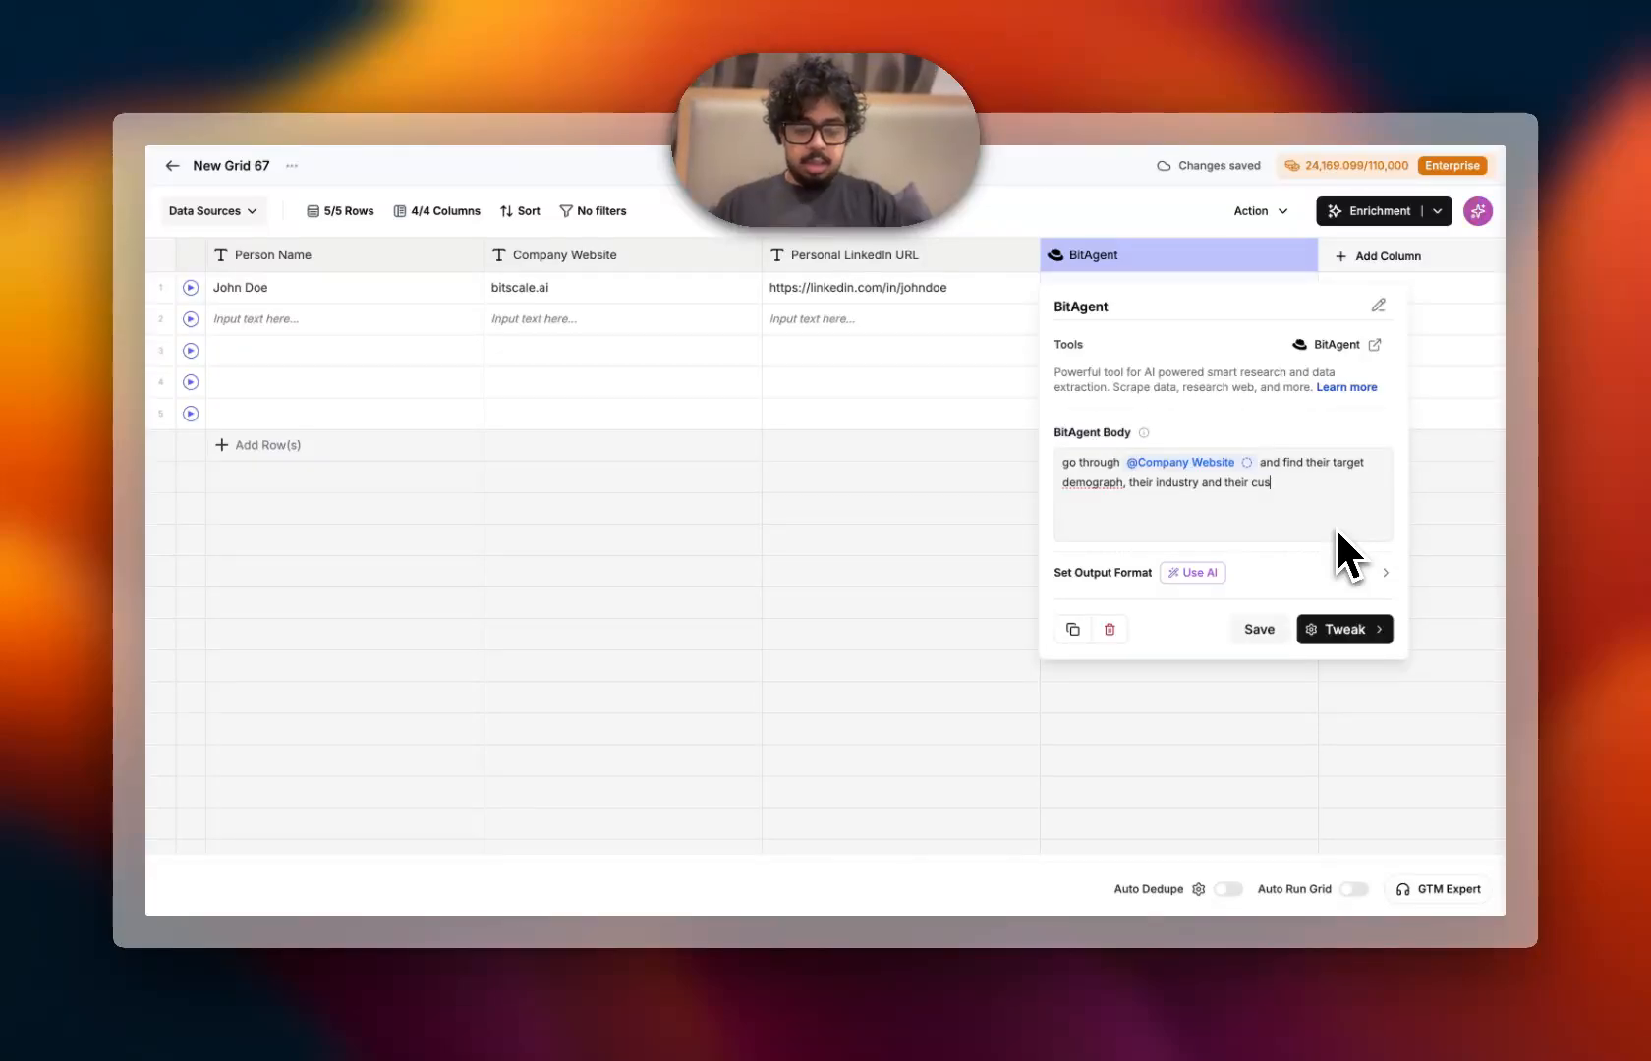
text(tomers.)
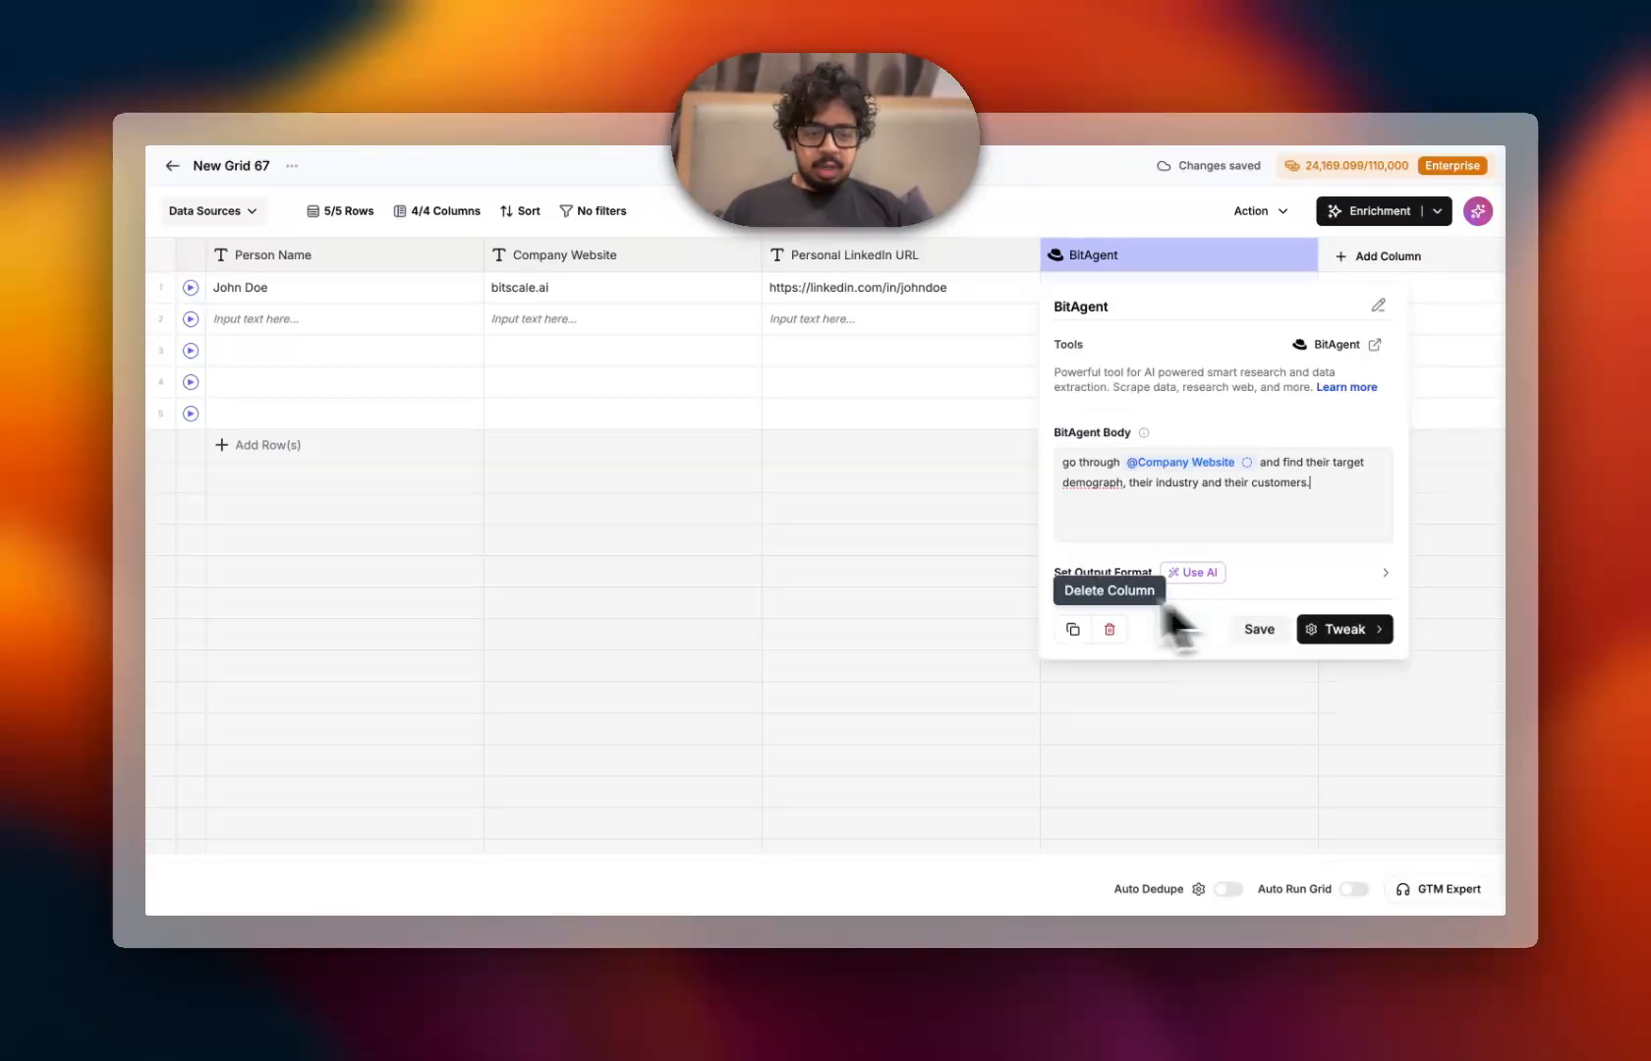
Generate BitAgent's output format fields with AI from the prompt and save the column
click(1290, 573)
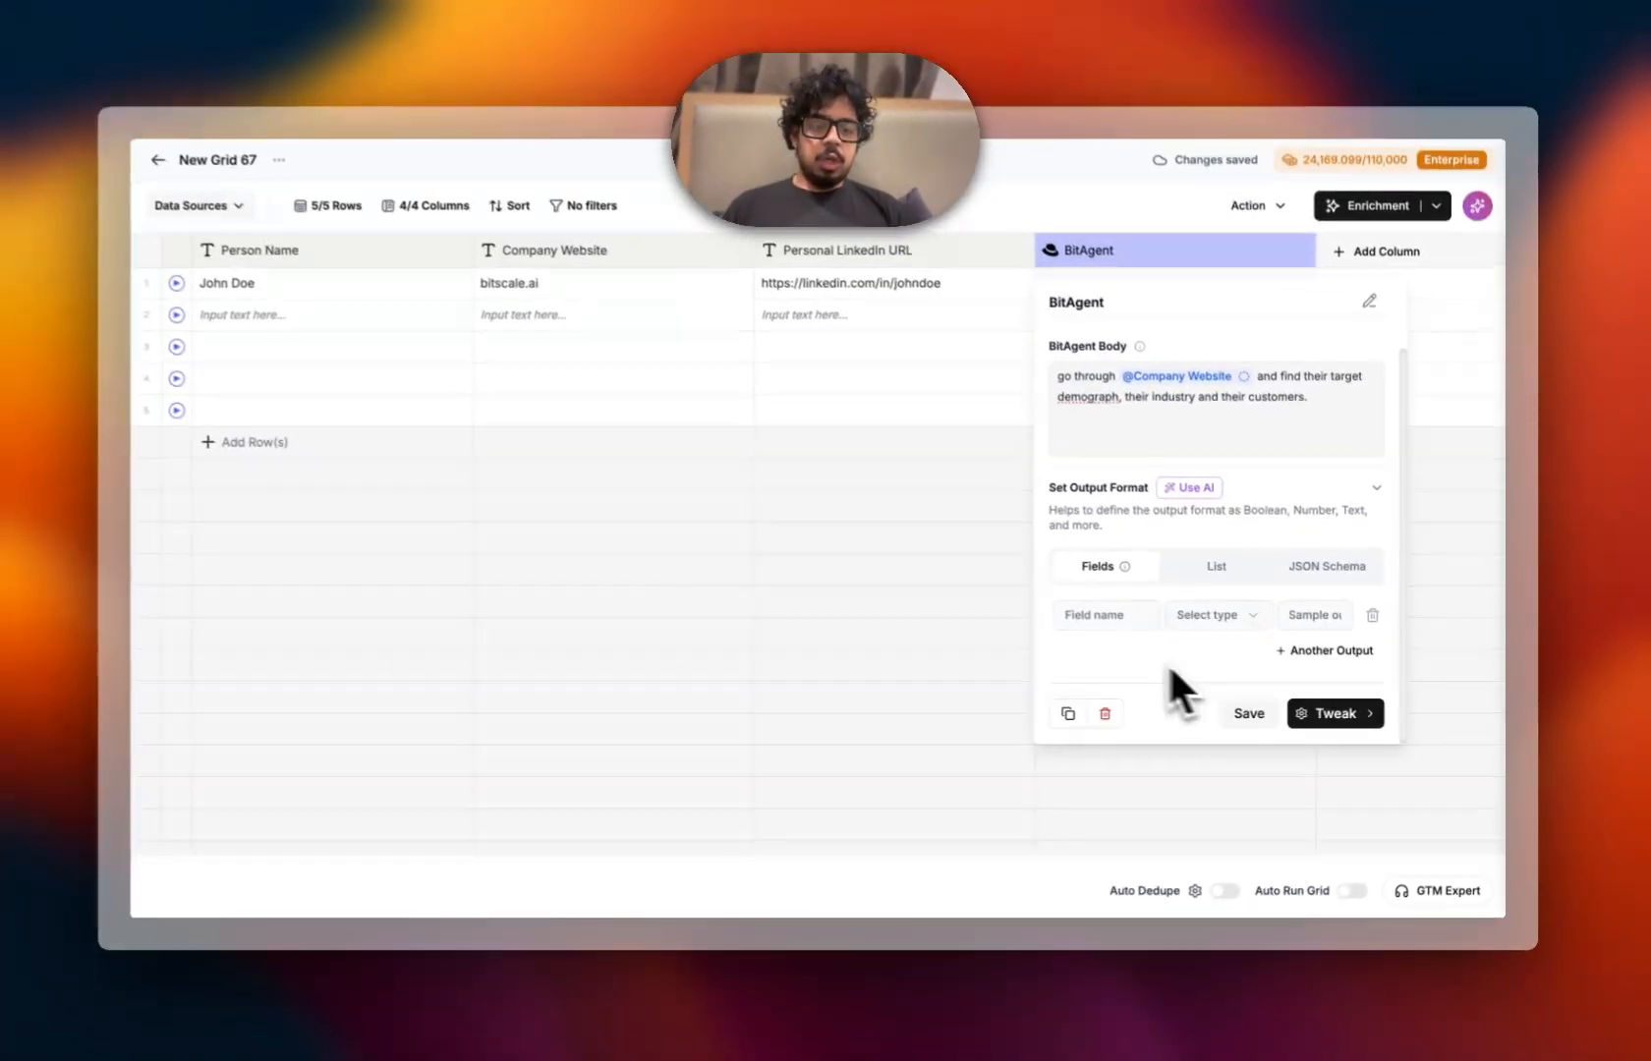
click(656, 522)
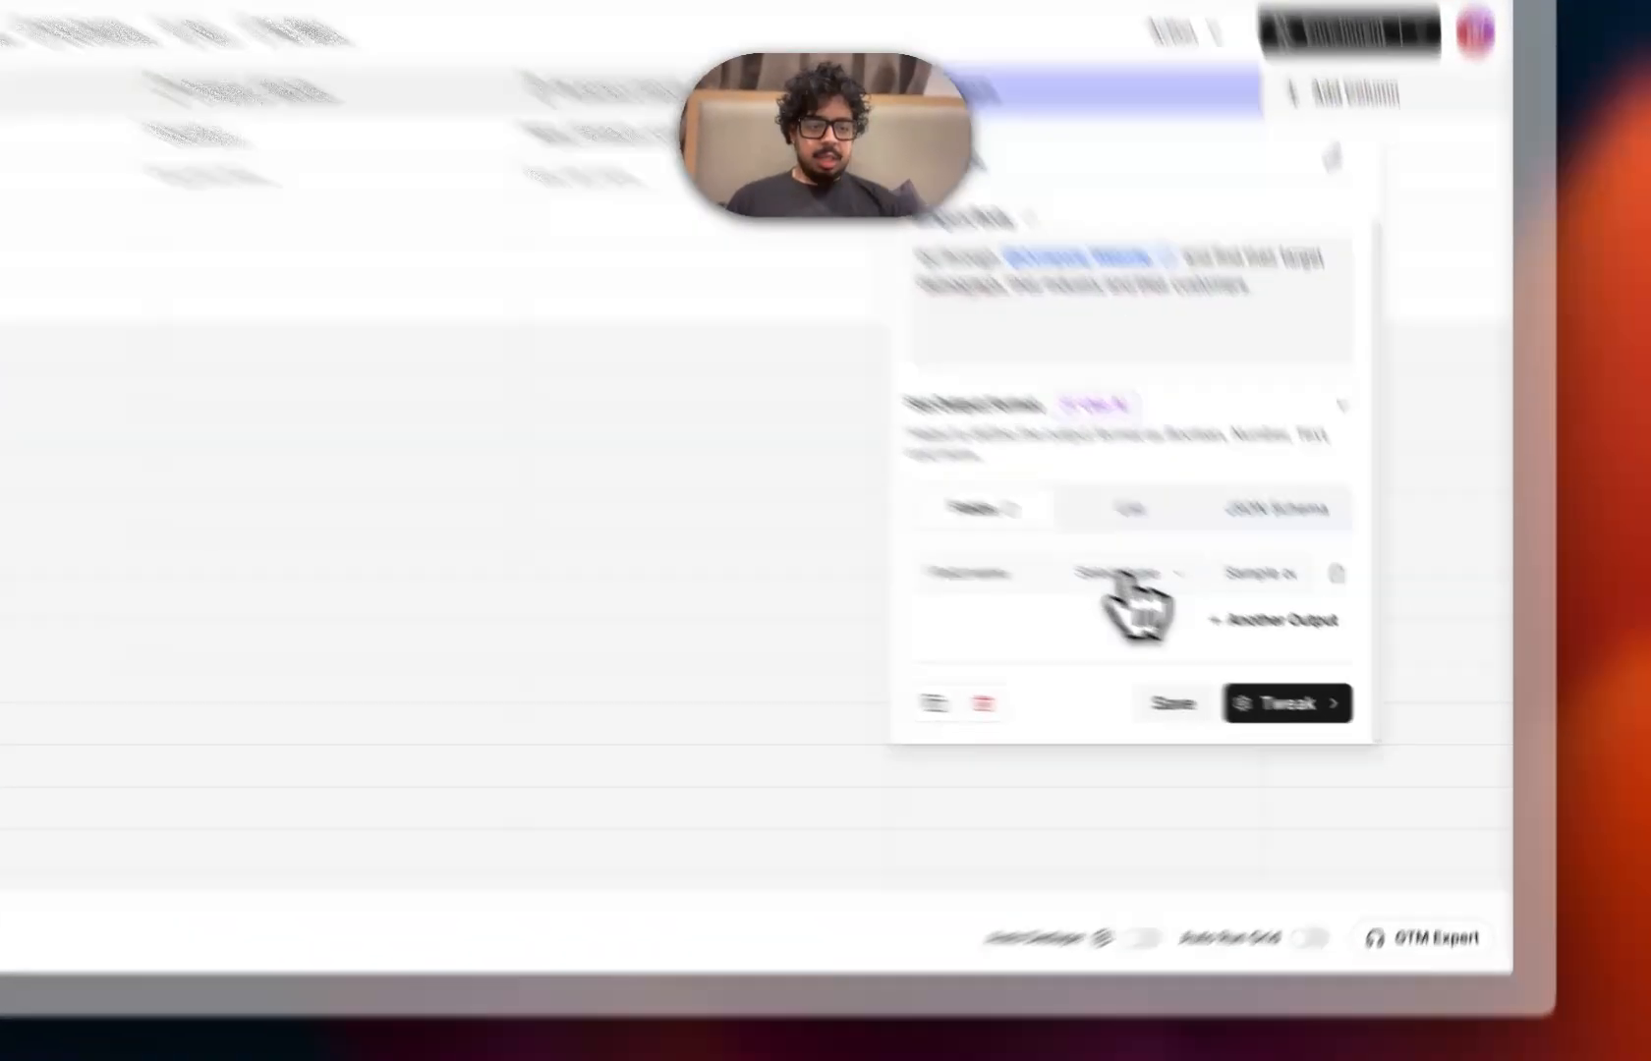
click(1128, 576)
click(1014, 648)
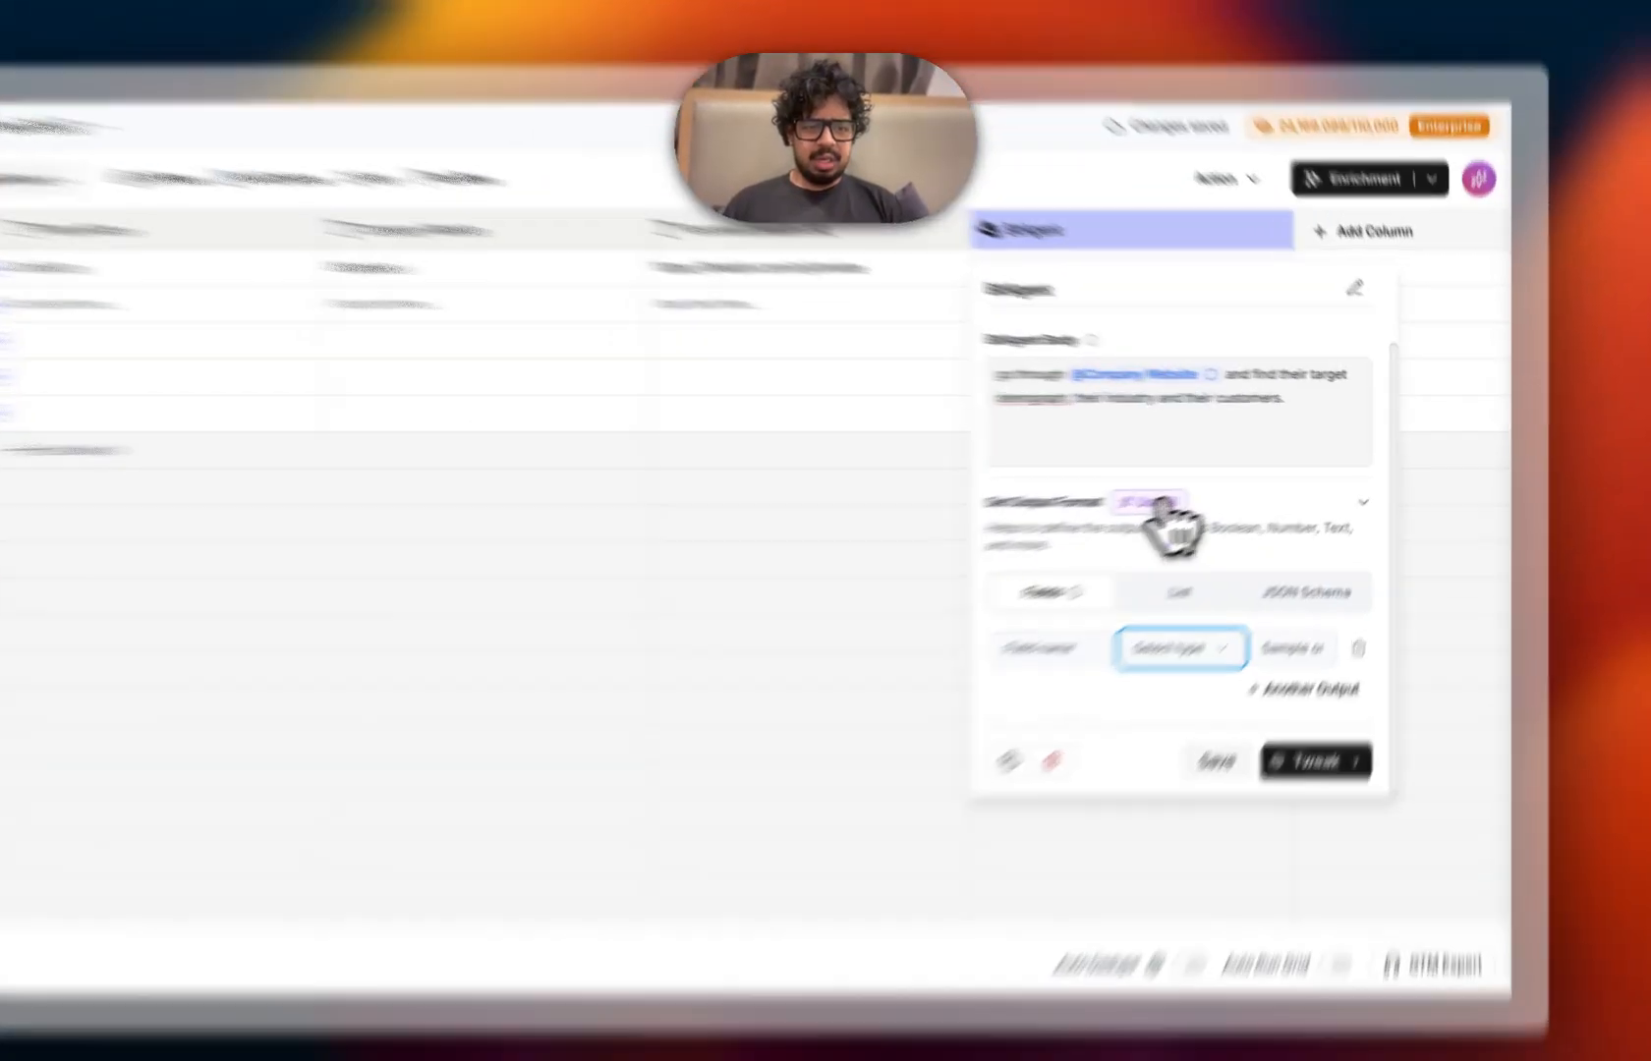
click(1192, 490)
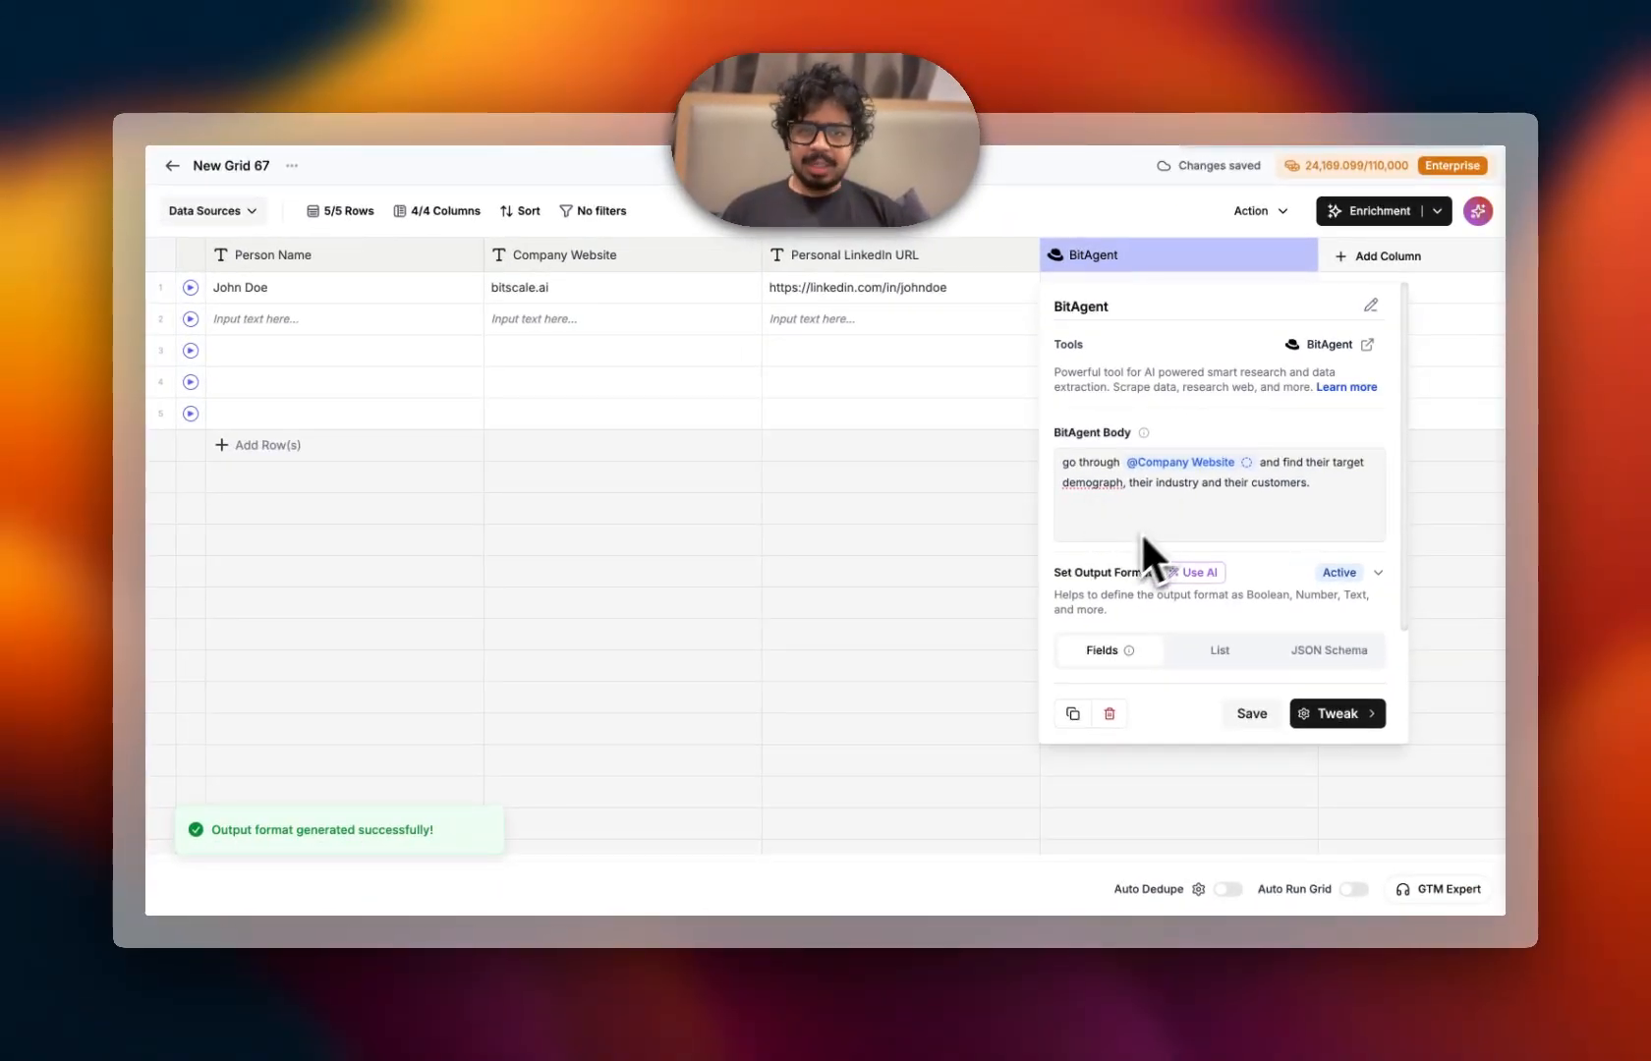
scroll(1126, 597, down, 2)
scroll(1127, 597, down, 1)
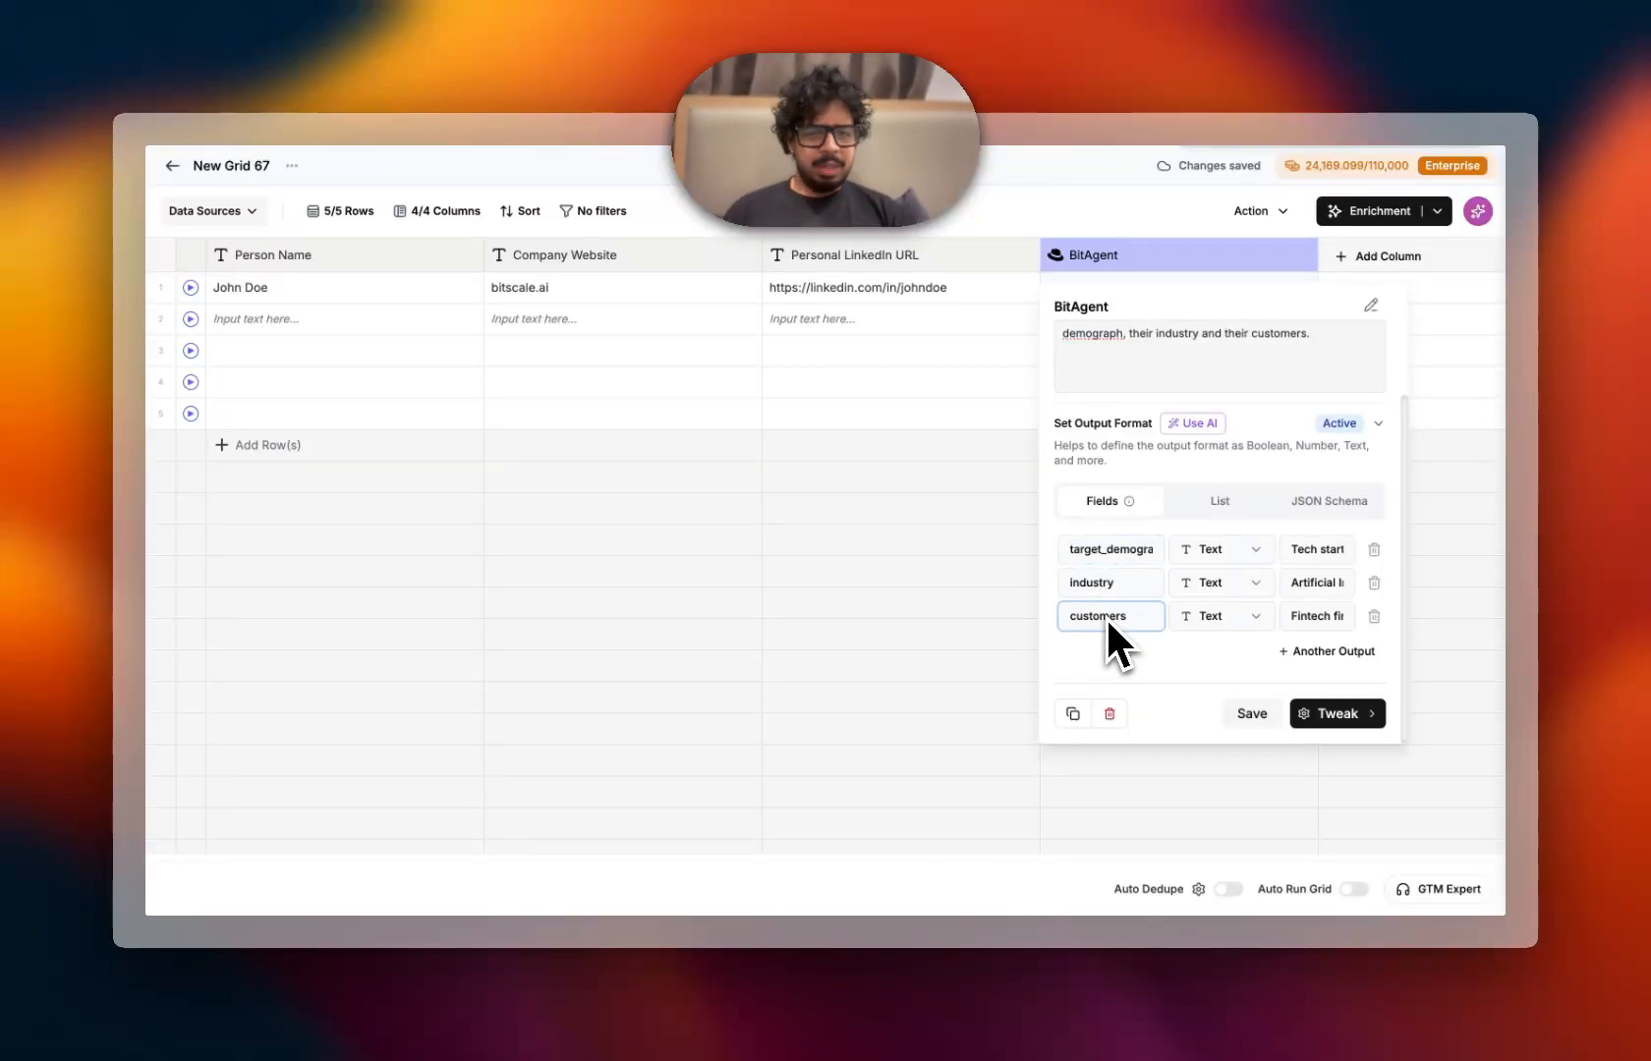
click(1254, 714)
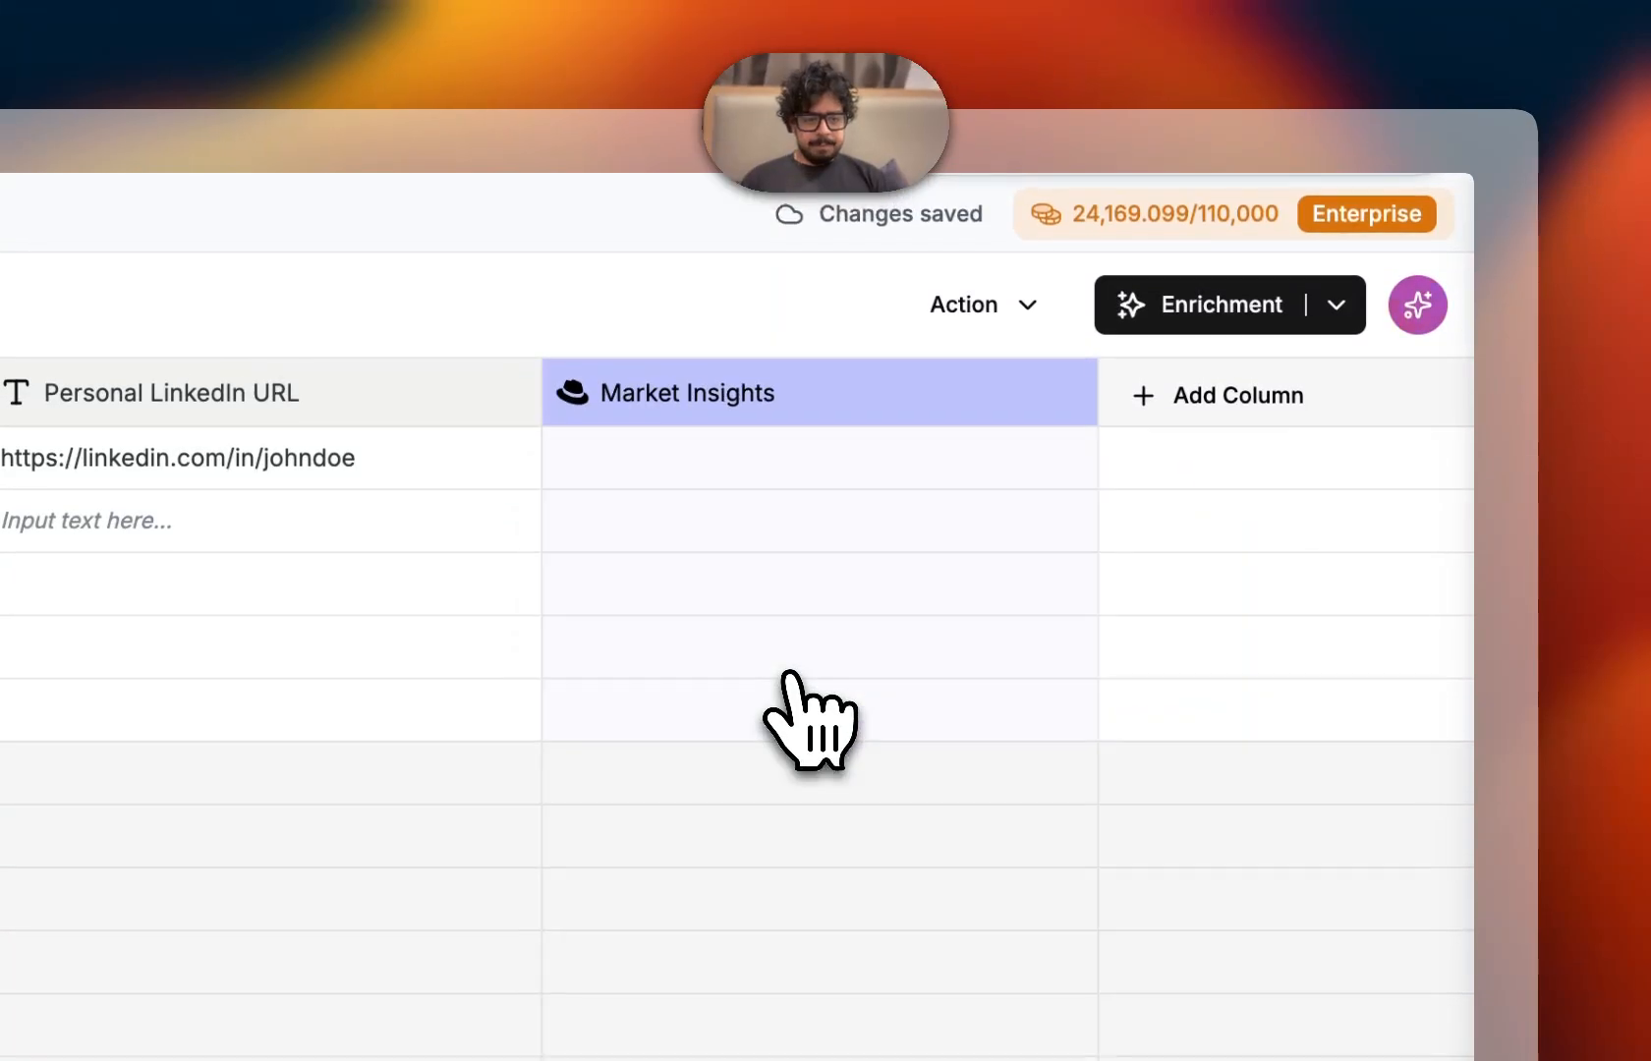
Run the Market Insights agent on the first row and expand its response details
click(1077, 458)
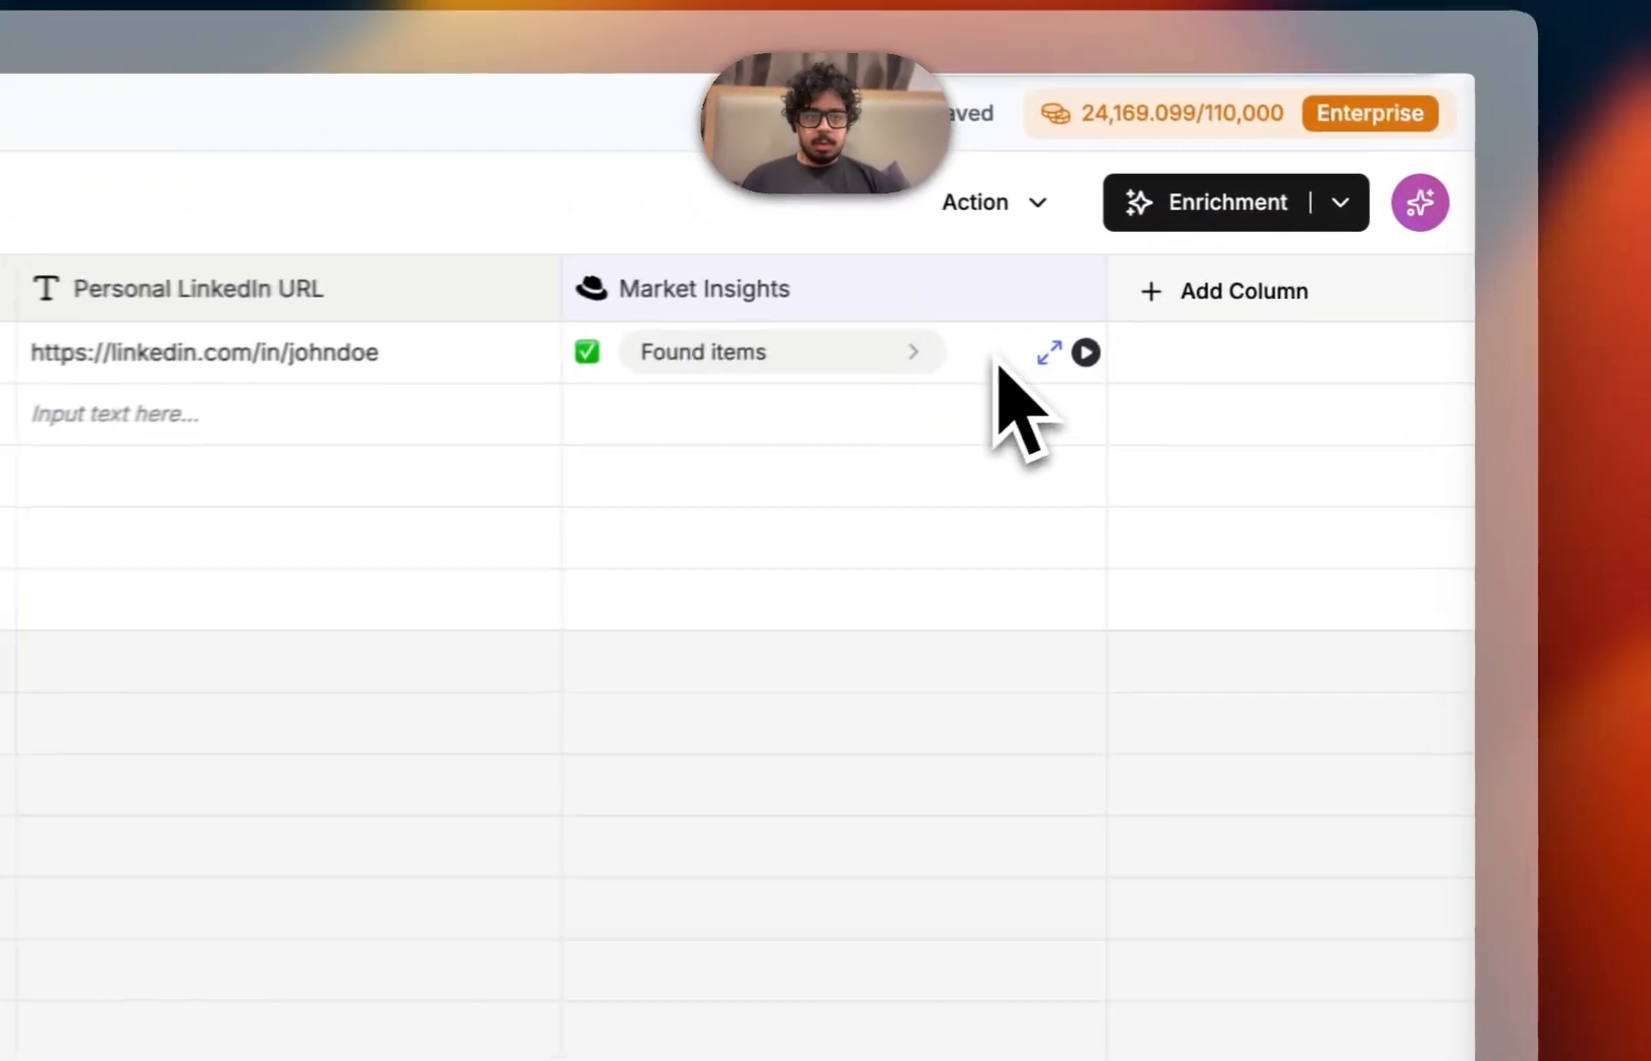
click(1288, 287)
click(634, 455)
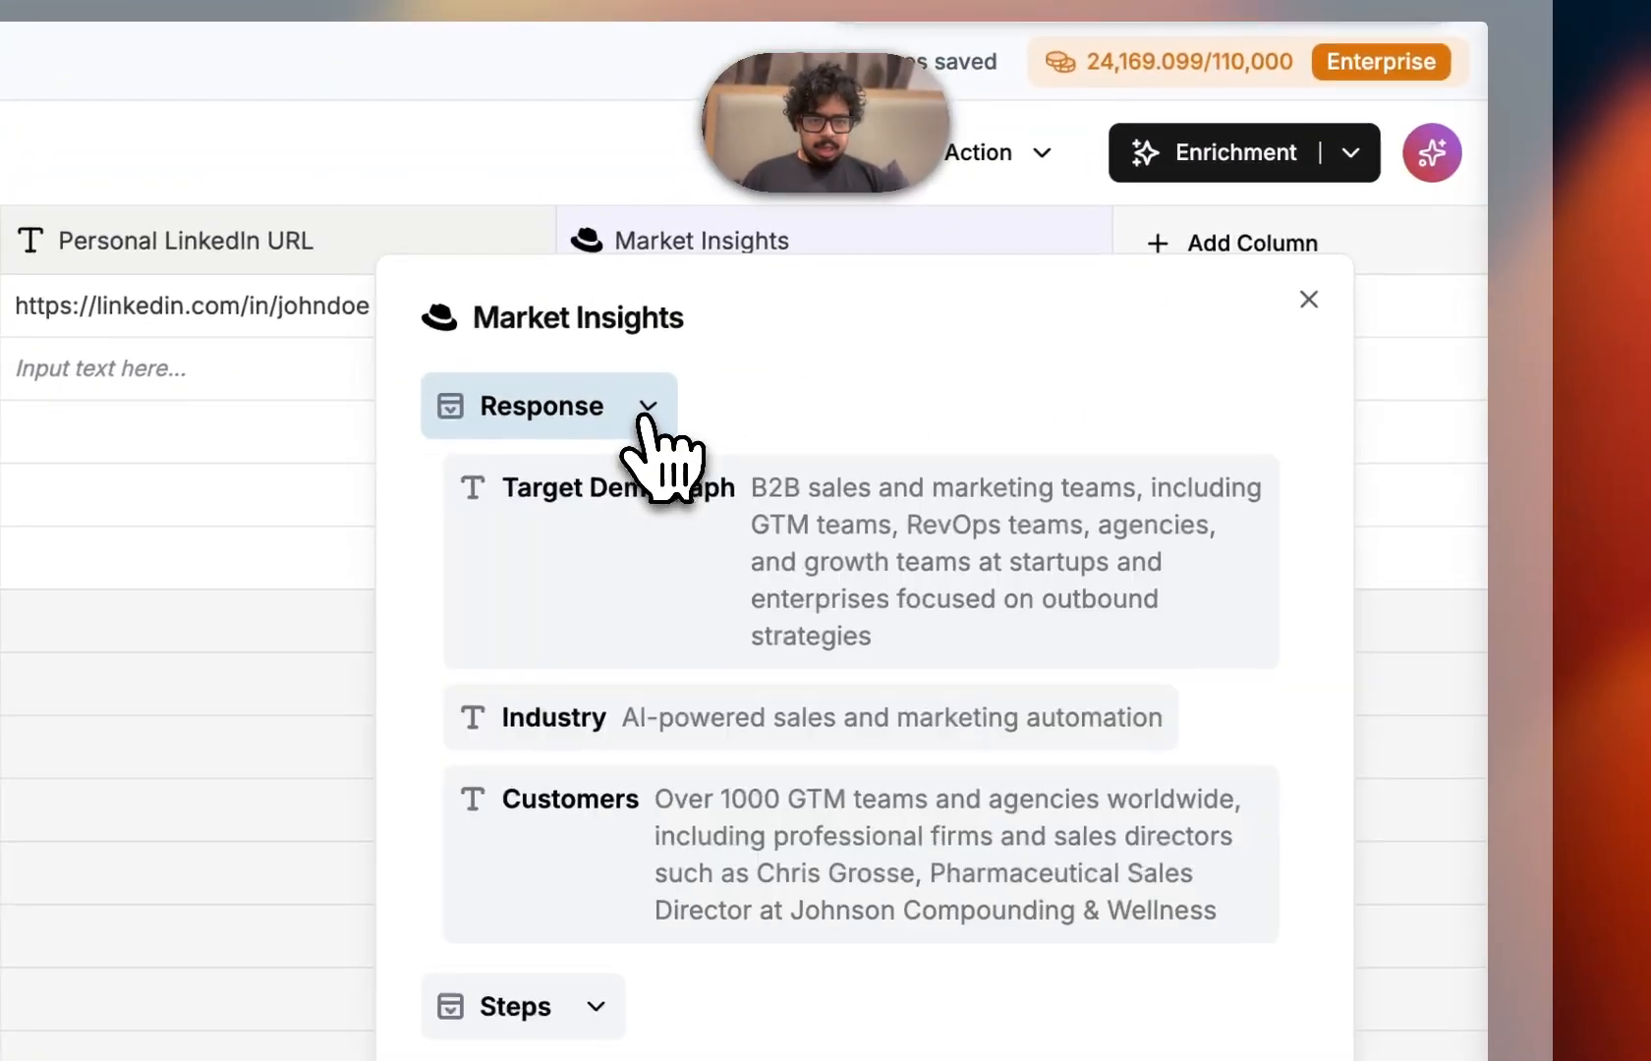
Add Target Demograph, Industry and Customers from the response as separate grid columns and close the details
mouse_move(890, 561)
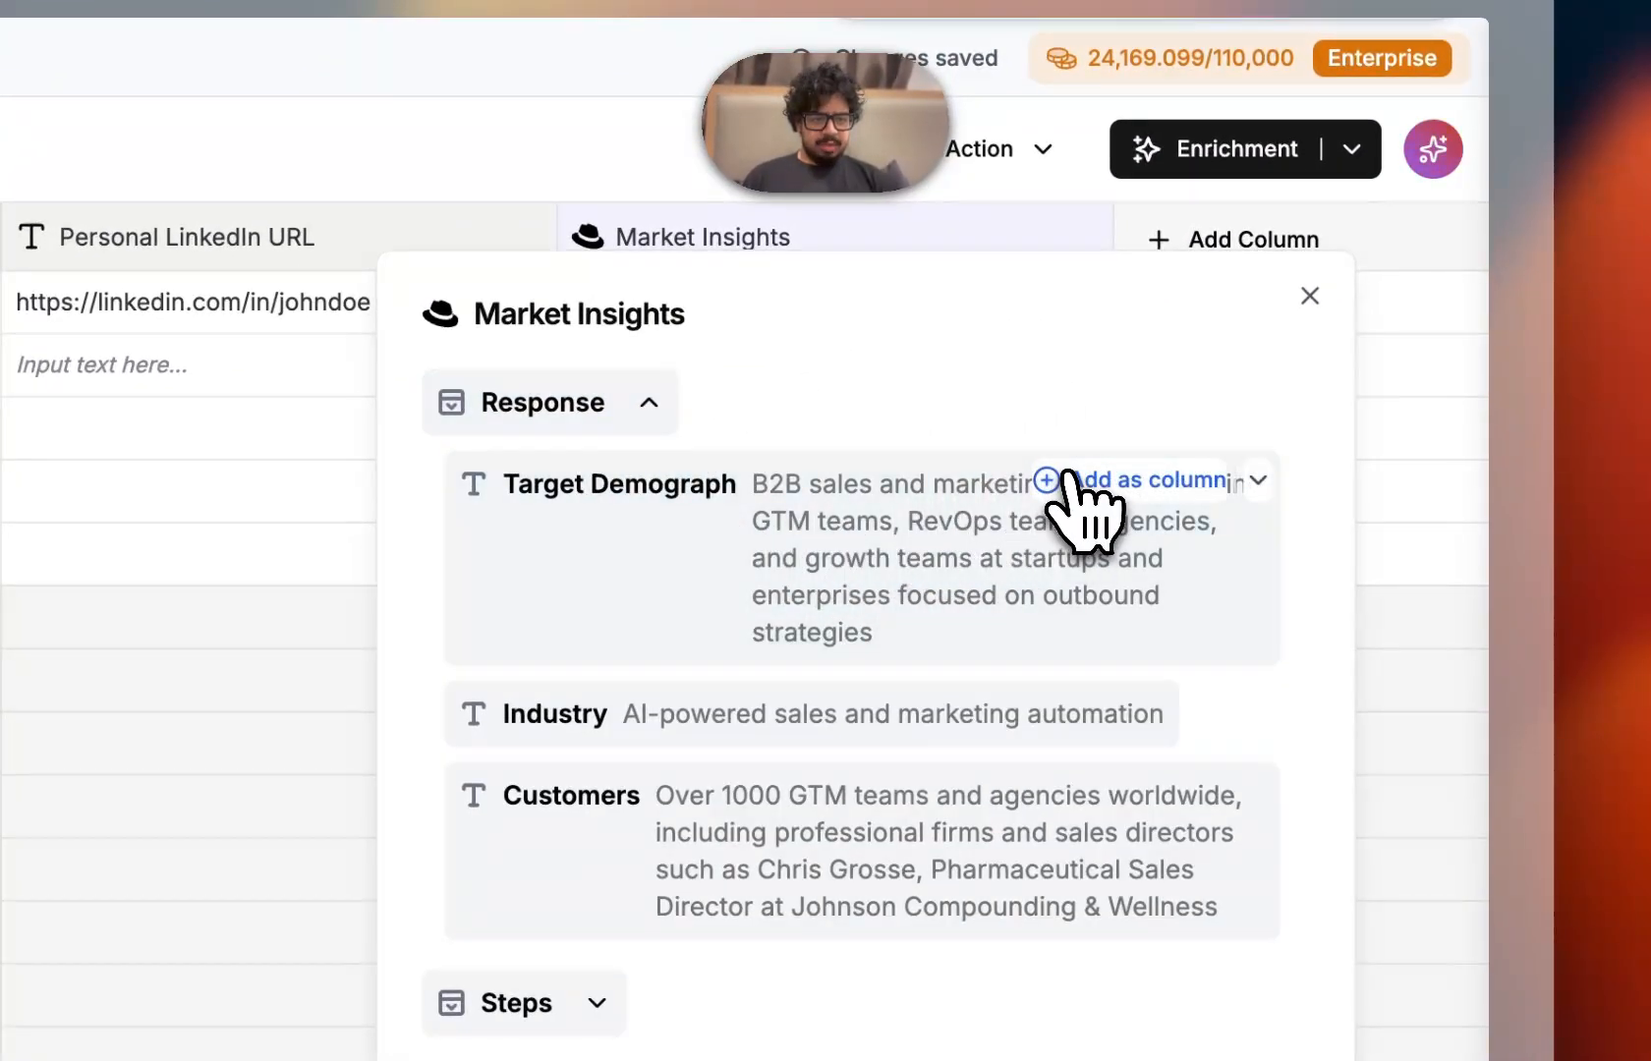
click(1065, 480)
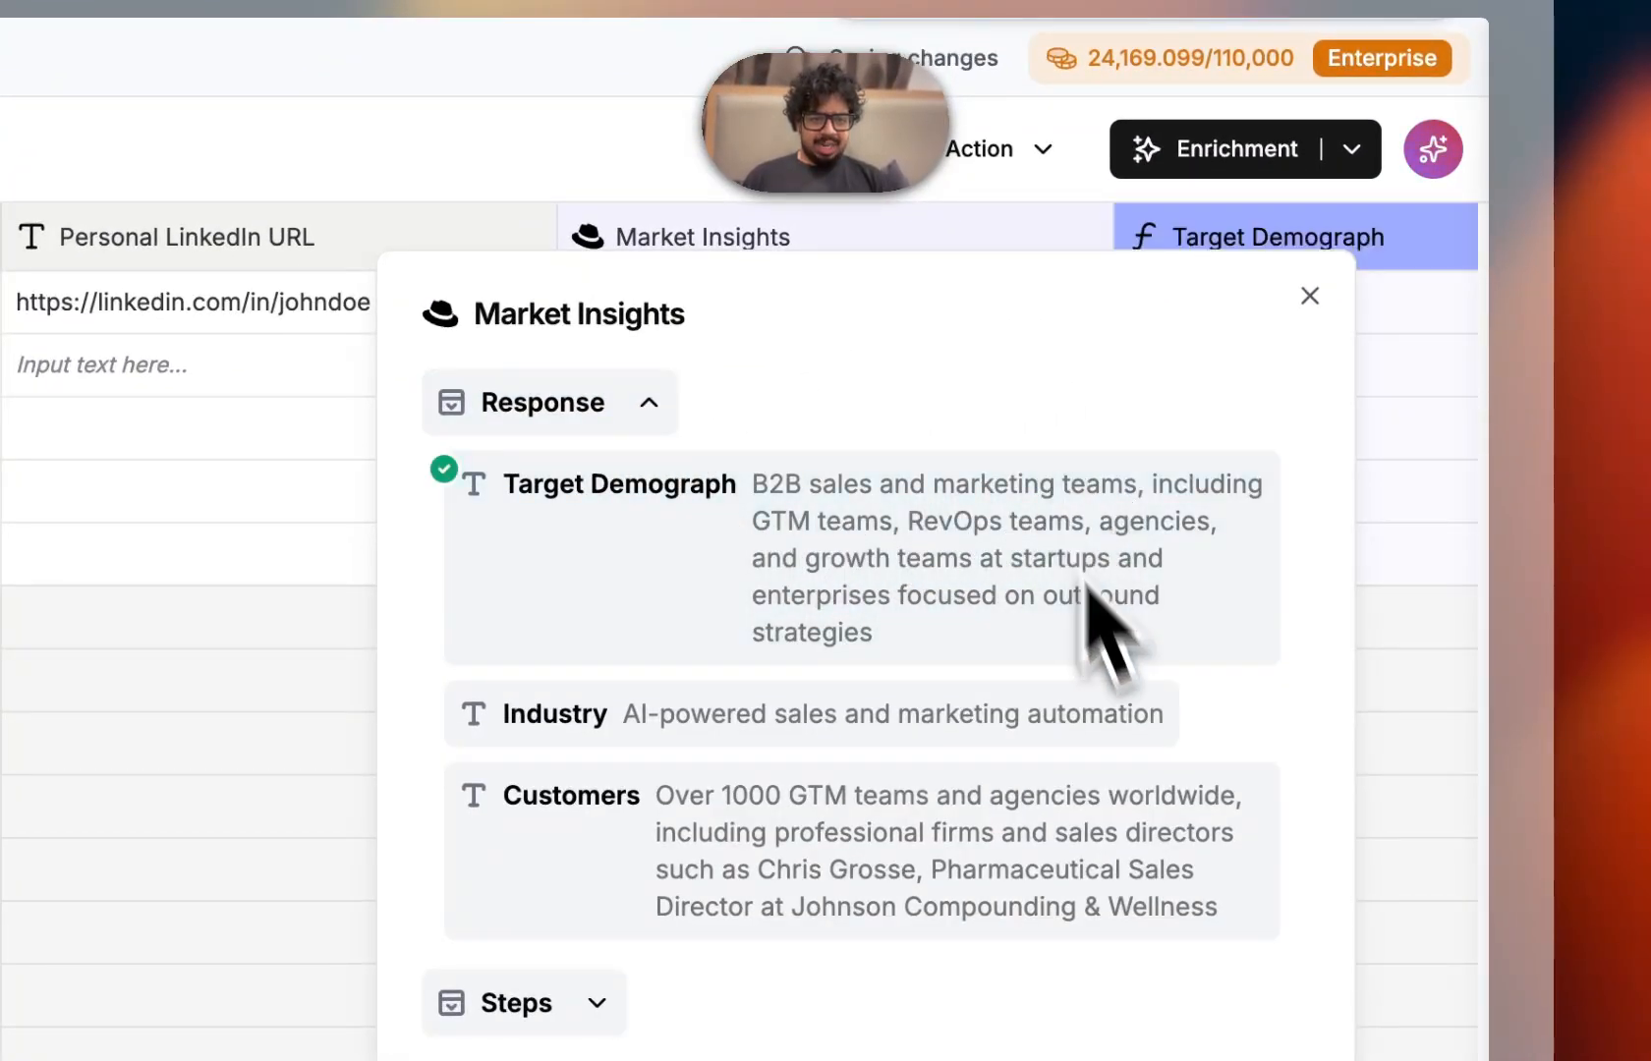
click(1145, 716)
click(1150, 795)
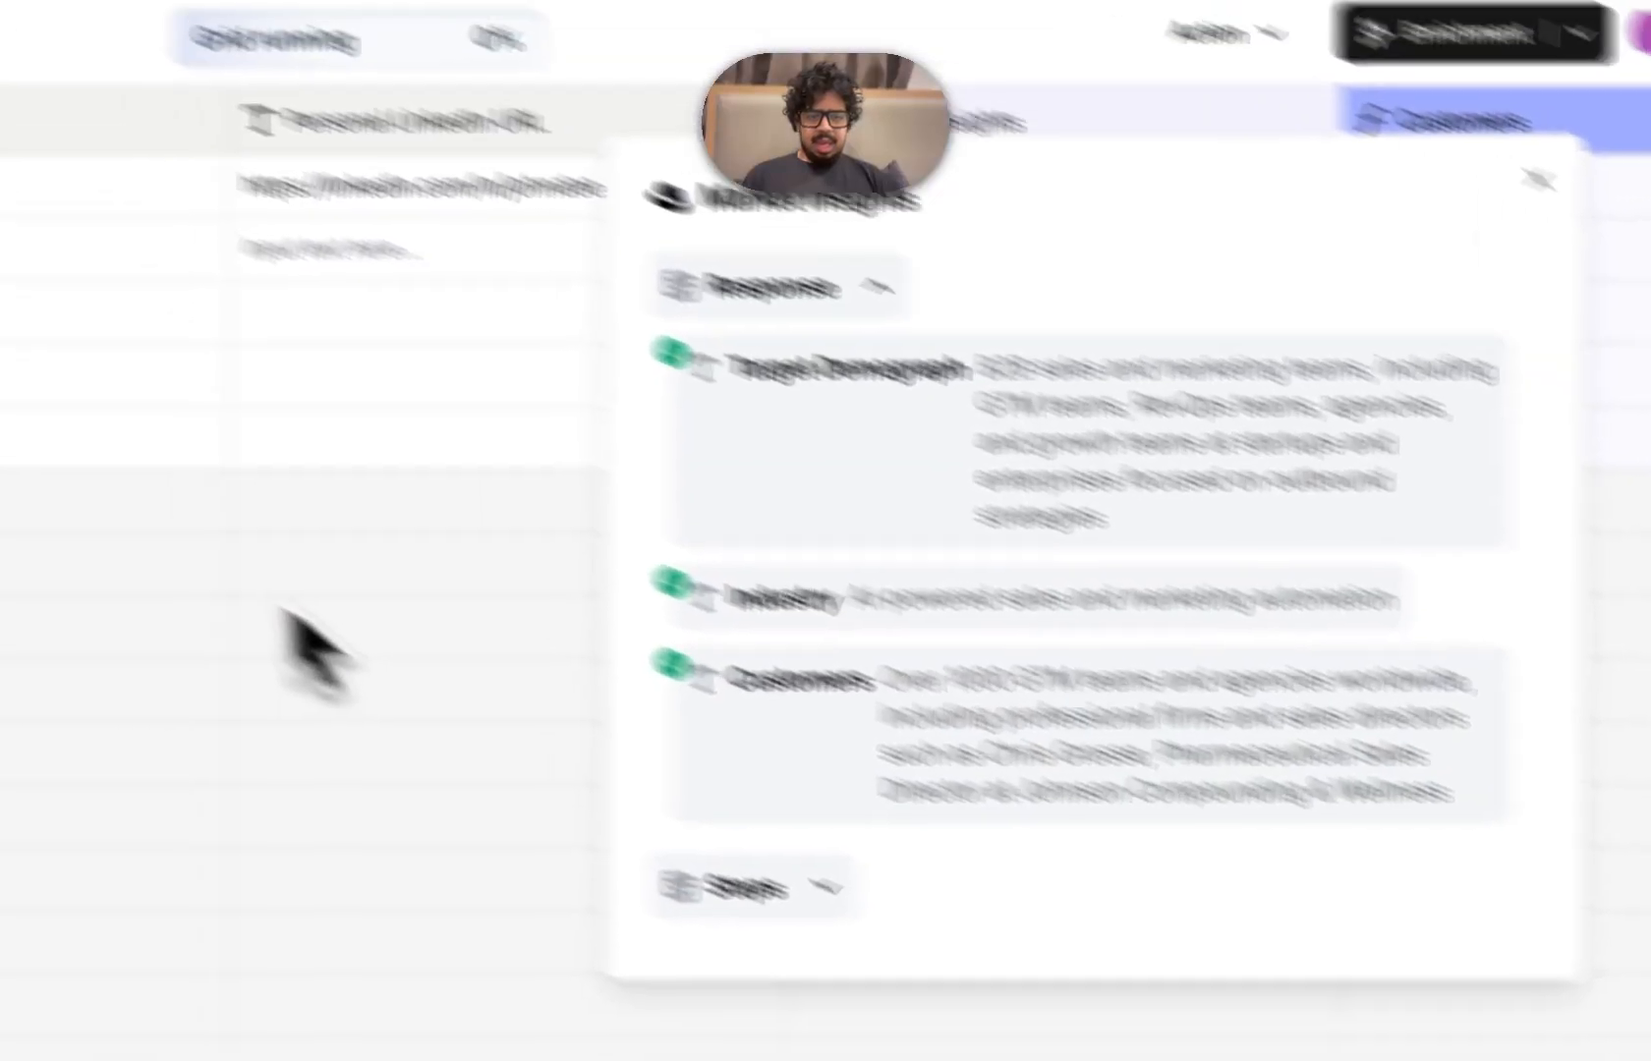
click(41, 503)
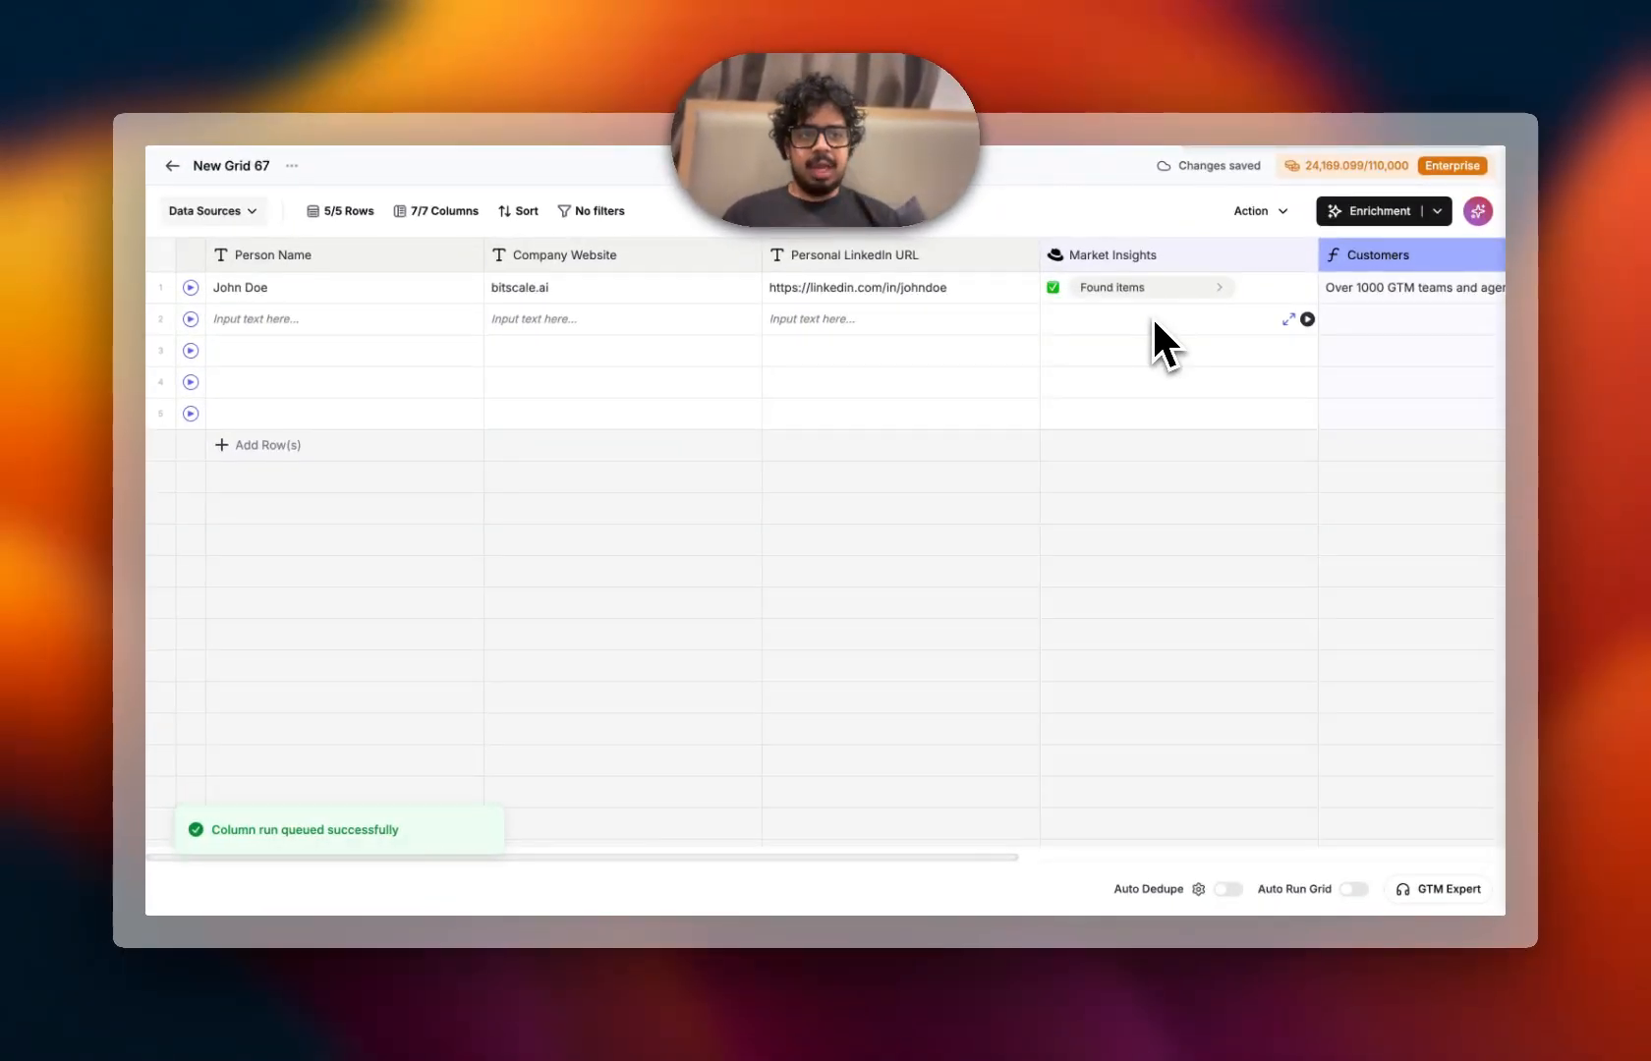
Review the extracted Customers, Industry and Target Demograph columns in the grid
scroll(1154, 321, right, 2)
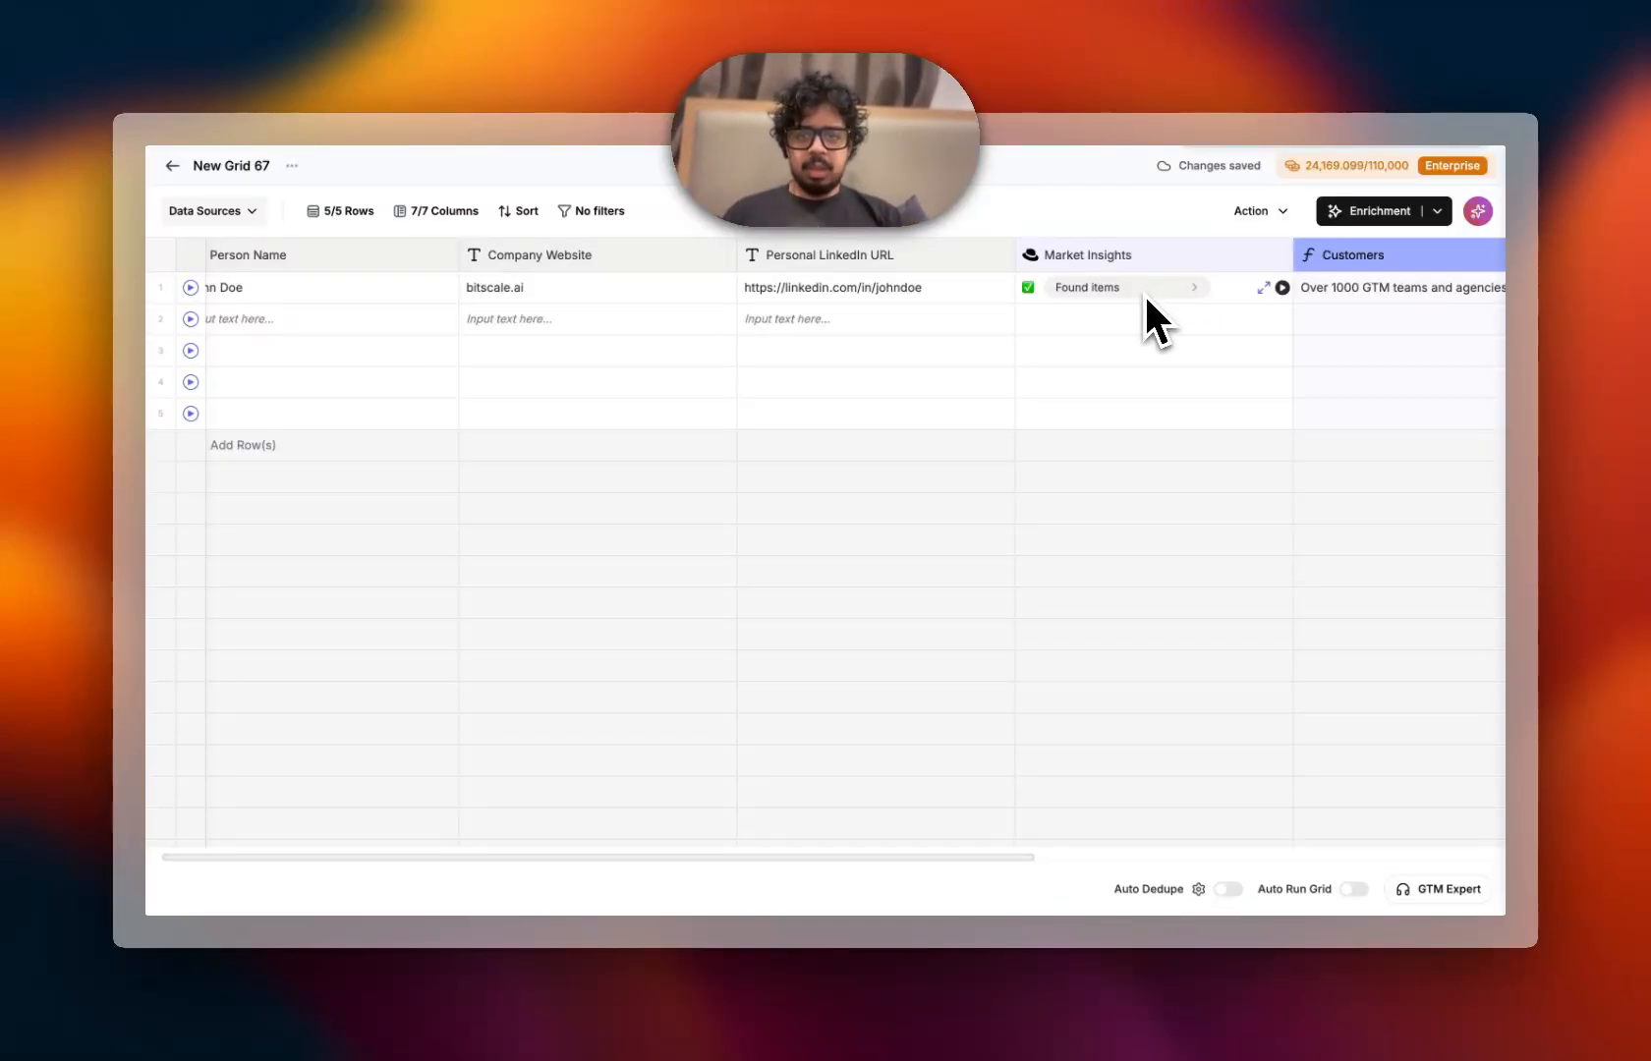
scroll(1140, 325, right, 5)
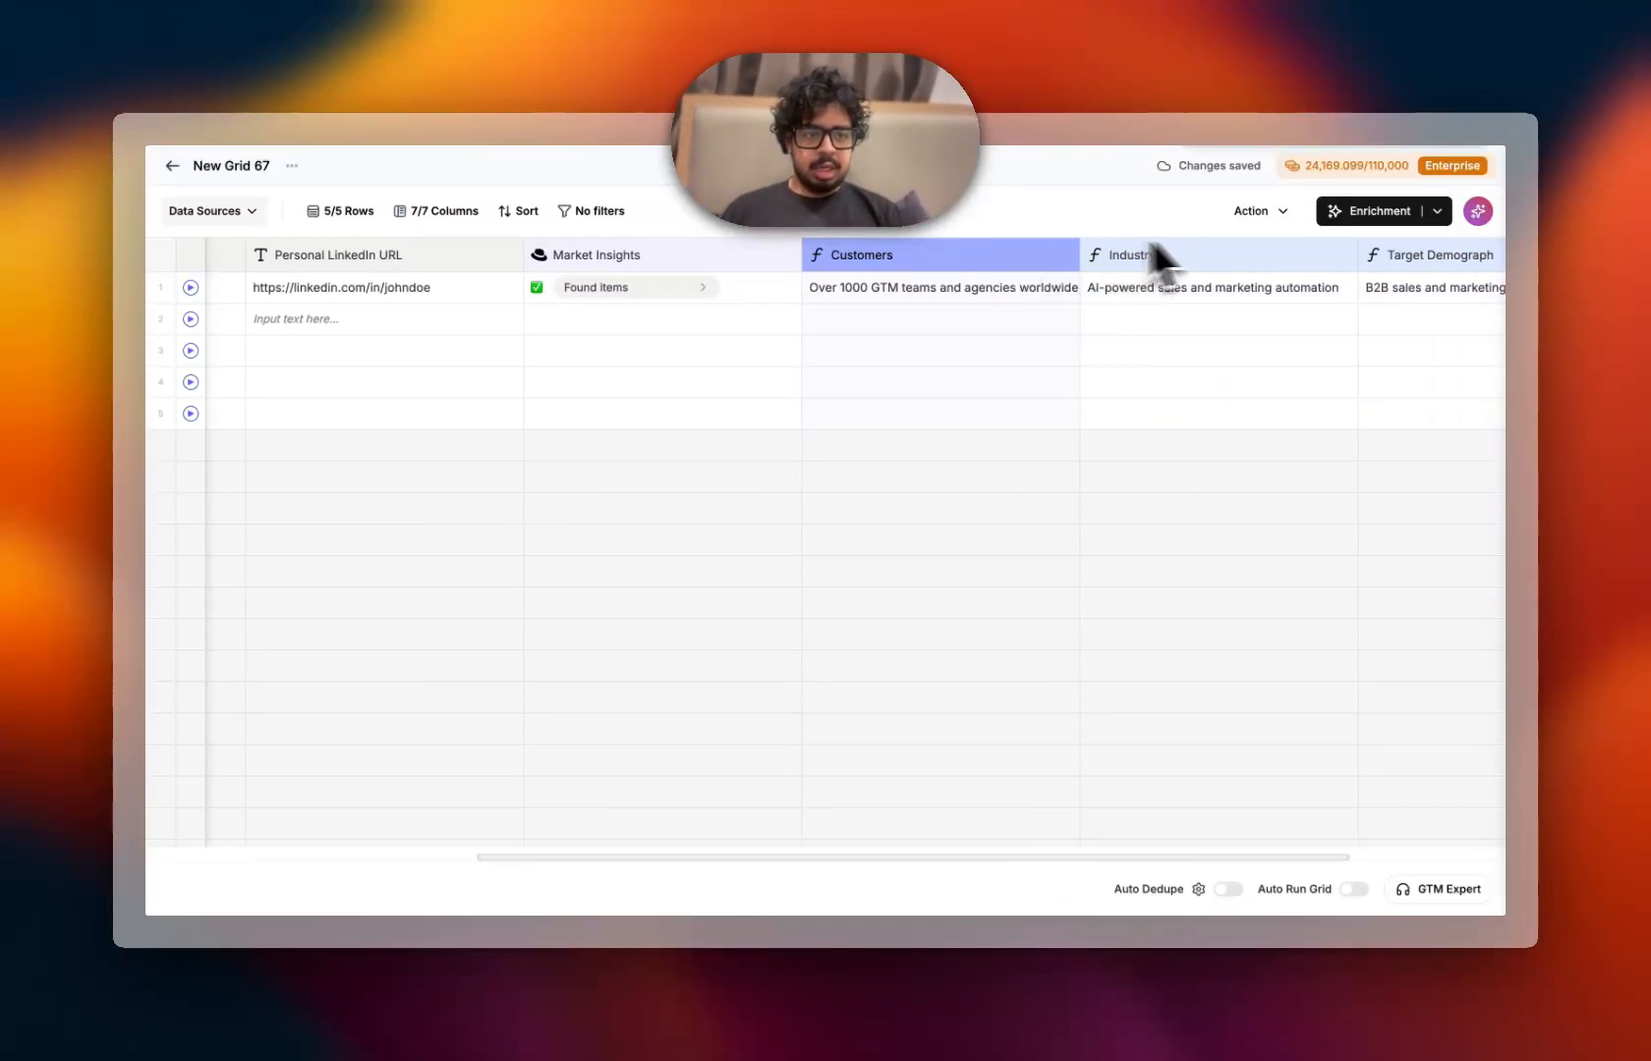
scroll(1076, 394, left, 2)
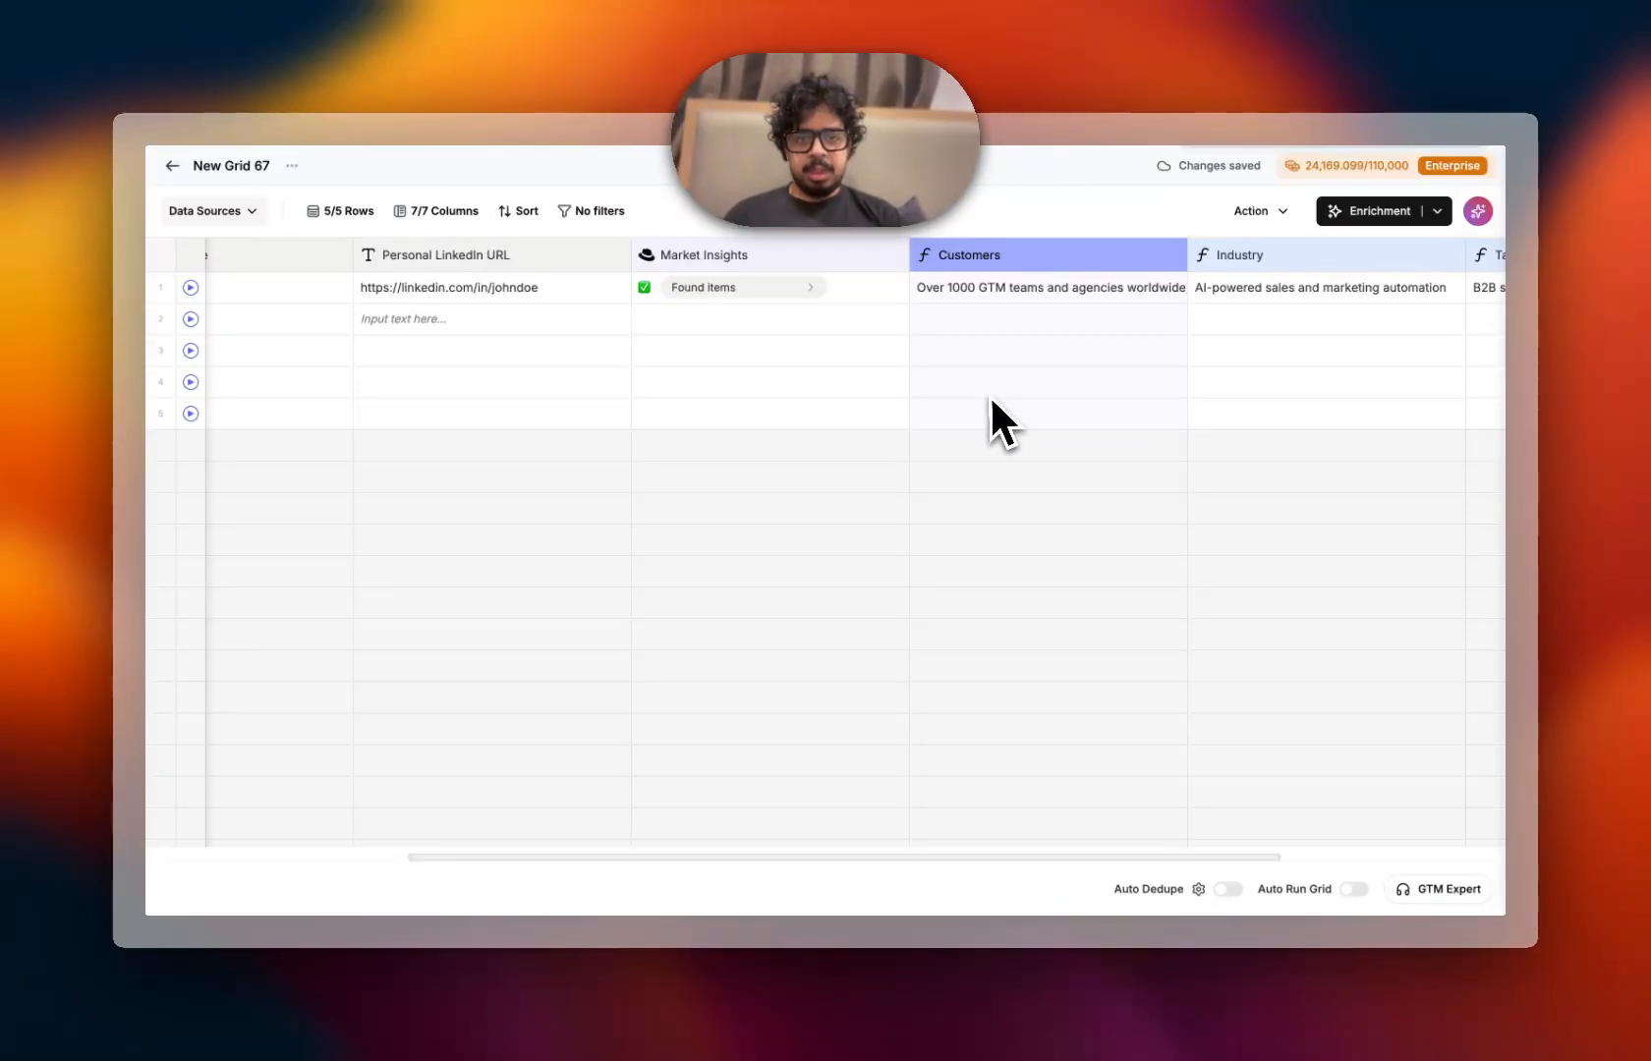
scroll(988, 397, left, 4)
scroll(988, 395, left, 1)
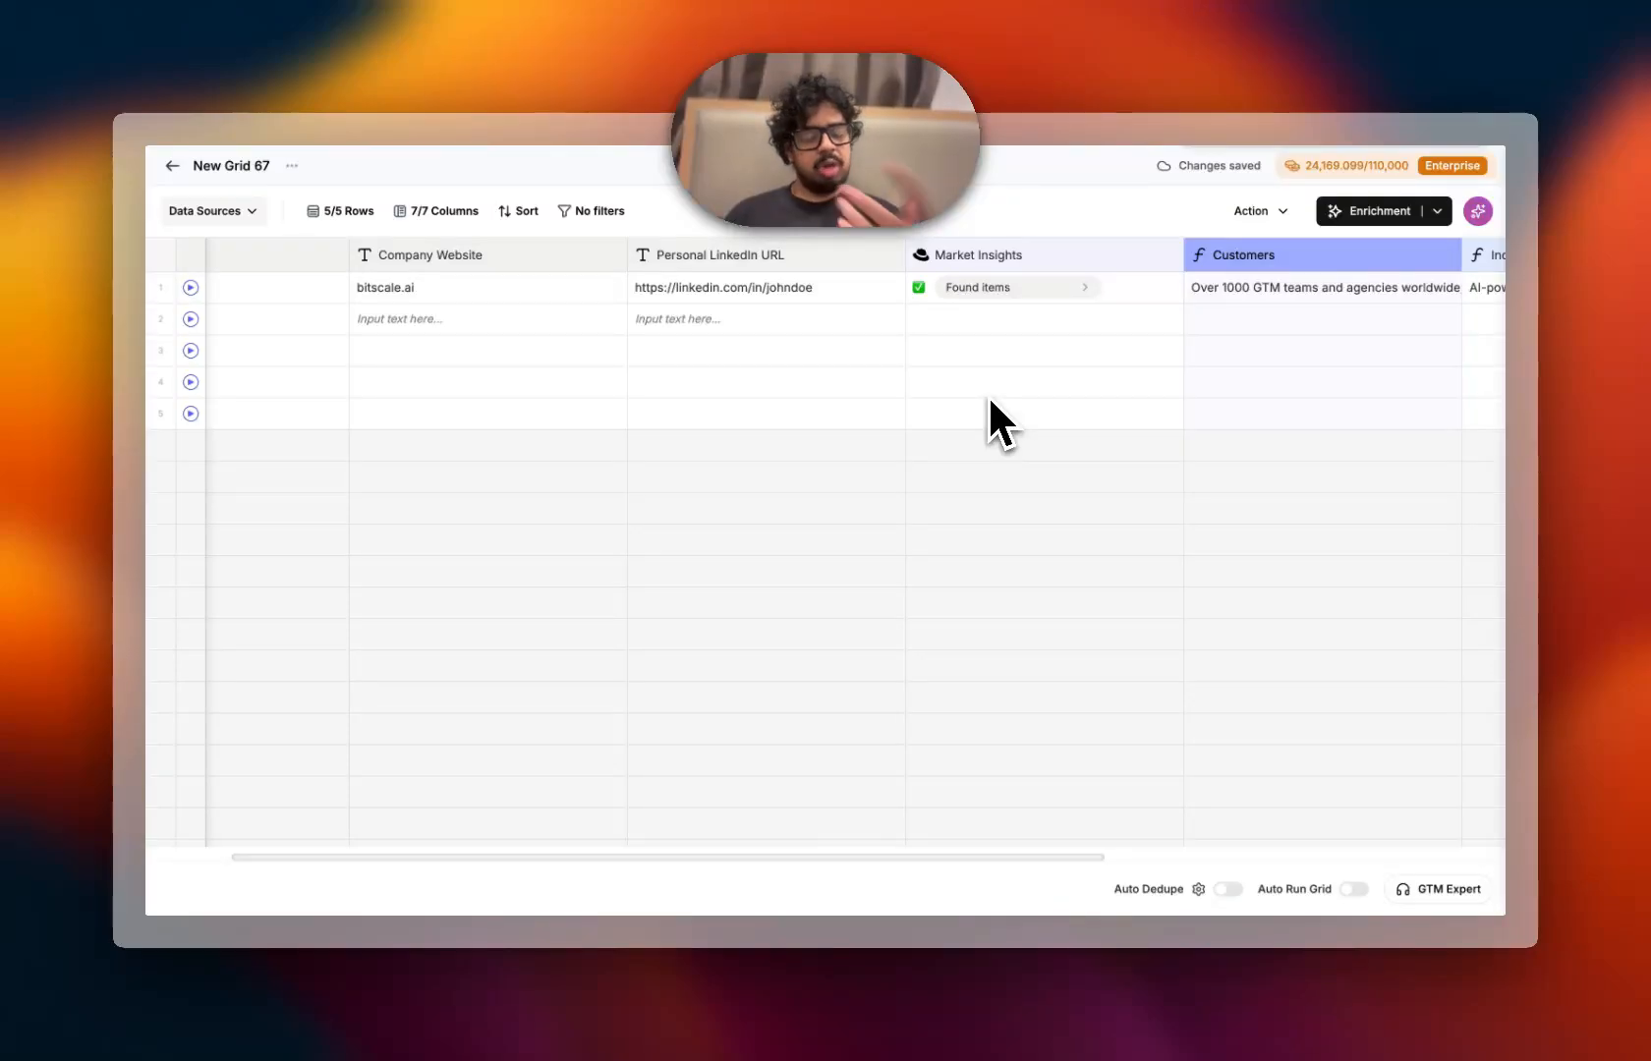